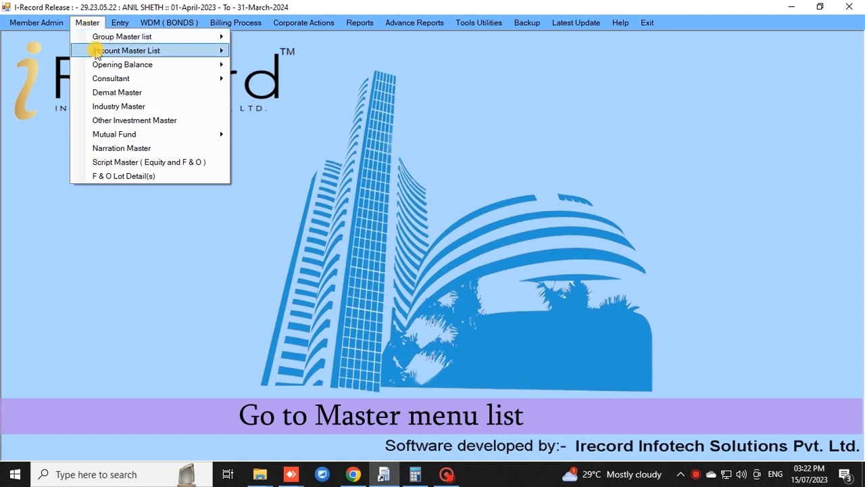
- Start a new record in the Account Master and enter the broker's name
mouse_move(95, 53)
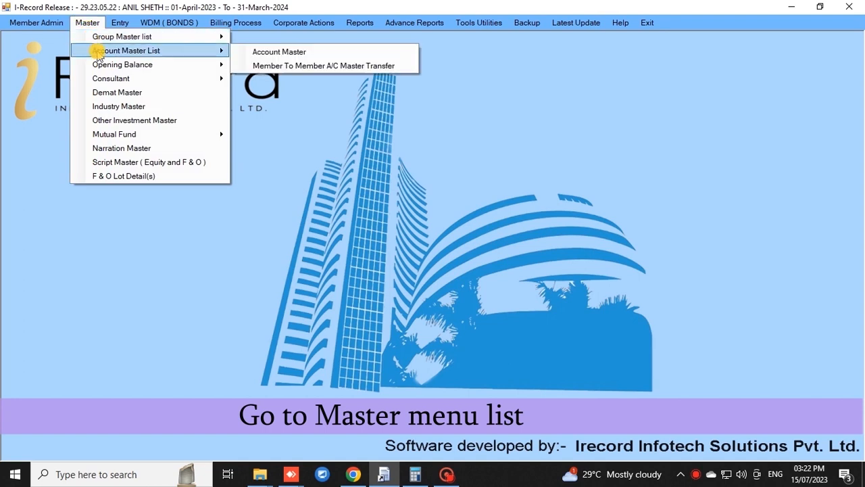
left_click(279, 52)
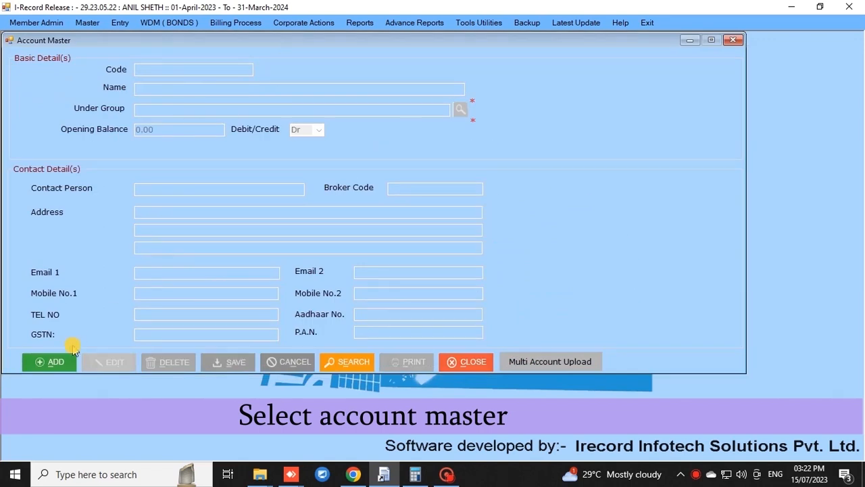
left_click(58, 362)
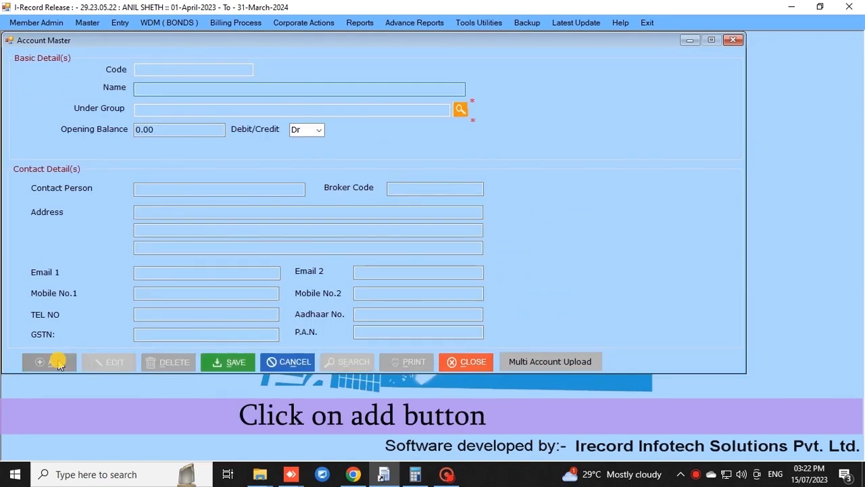
type("BHAVESH")
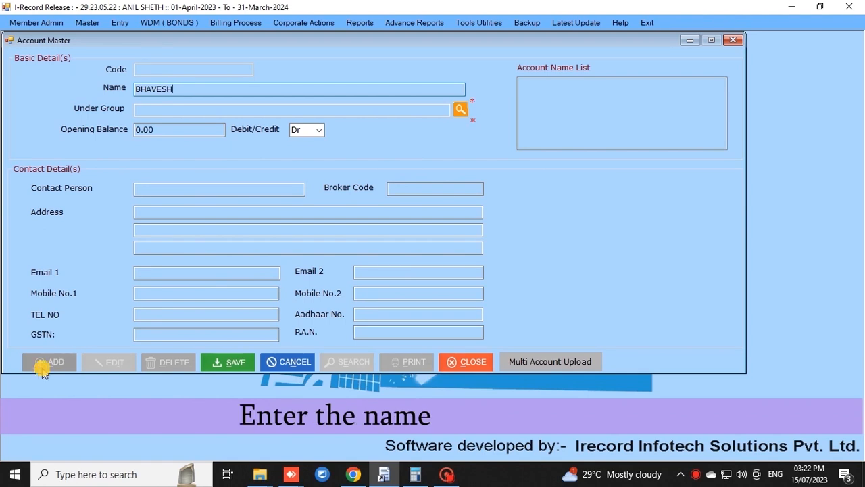
- Assign the new account to the BROKER (C.A) group, save the record and close the Account Master
left_click(461, 110)
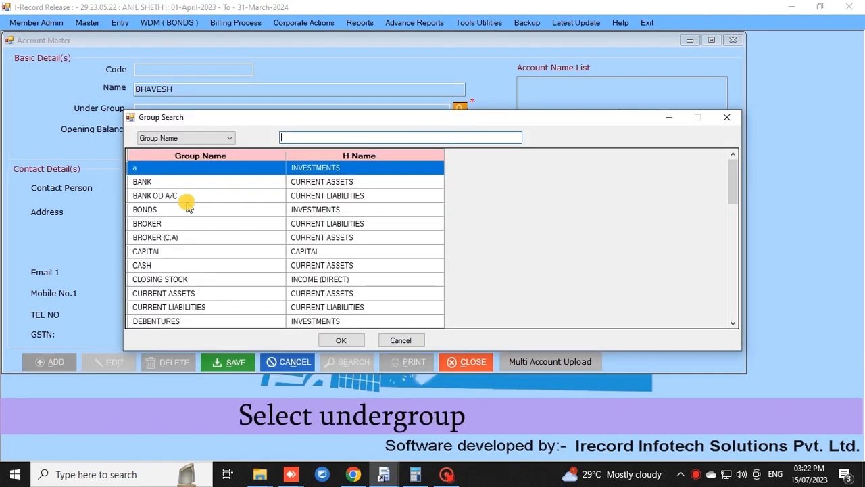
left_click(160, 243)
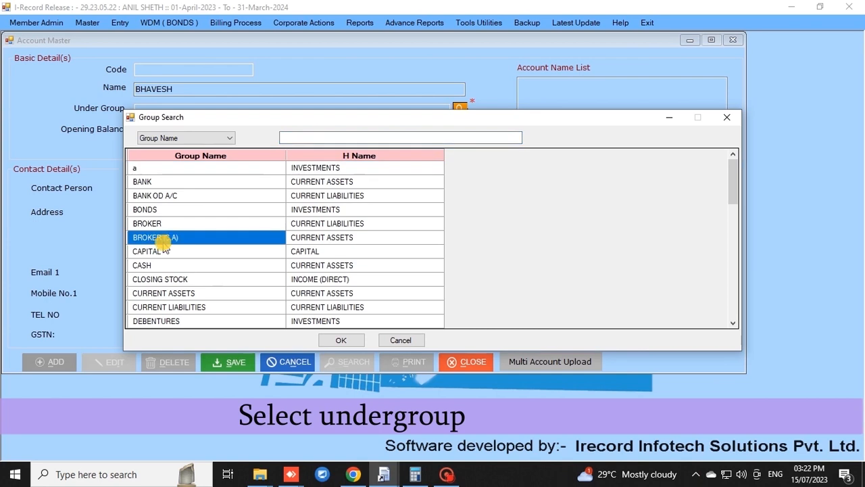
left_click(332, 341)
left_click(238, 362)
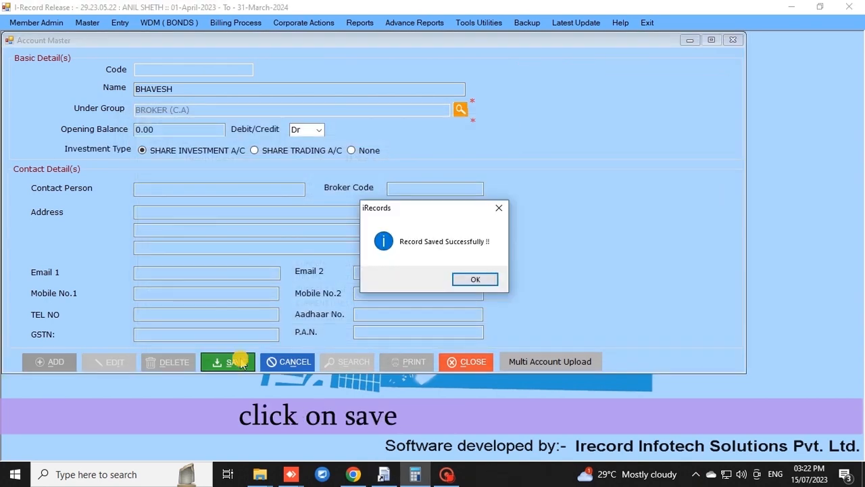
left_click(484, 280)
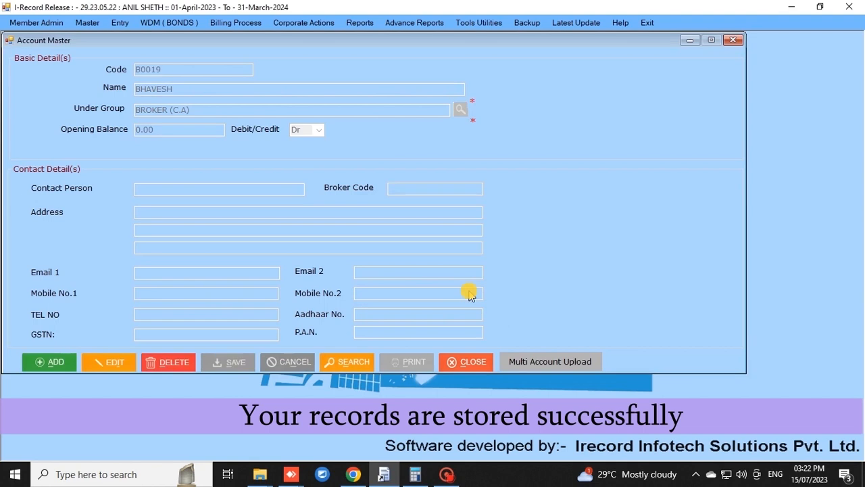
left_click(732, 42)
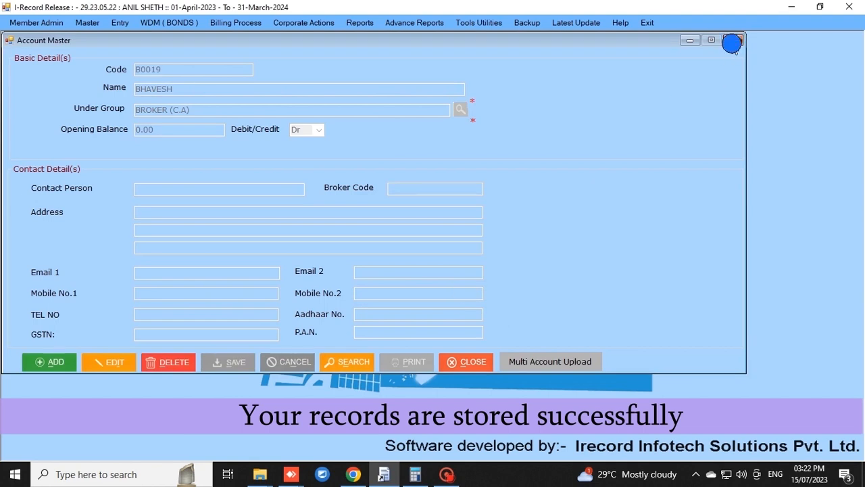
- Start a new broker bill (Eq, F&O, Comm, Currency) and choose the newly created account as its broker
left_click(117, 25)
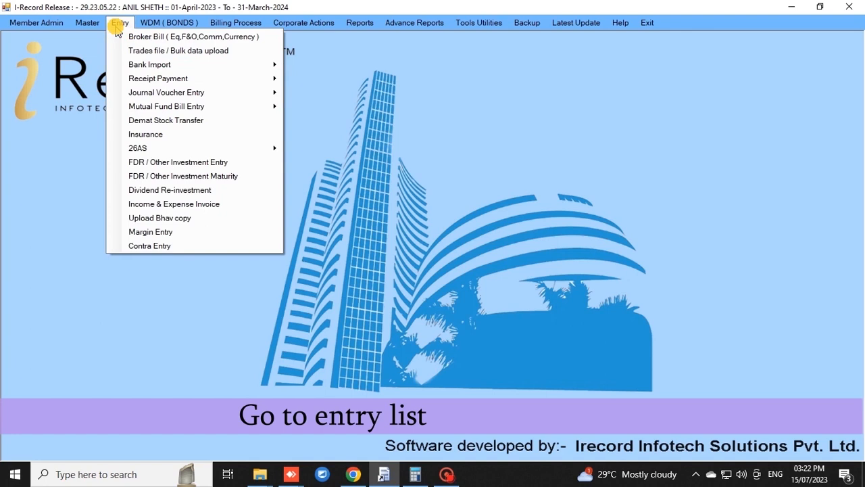
left_click(258, 40)
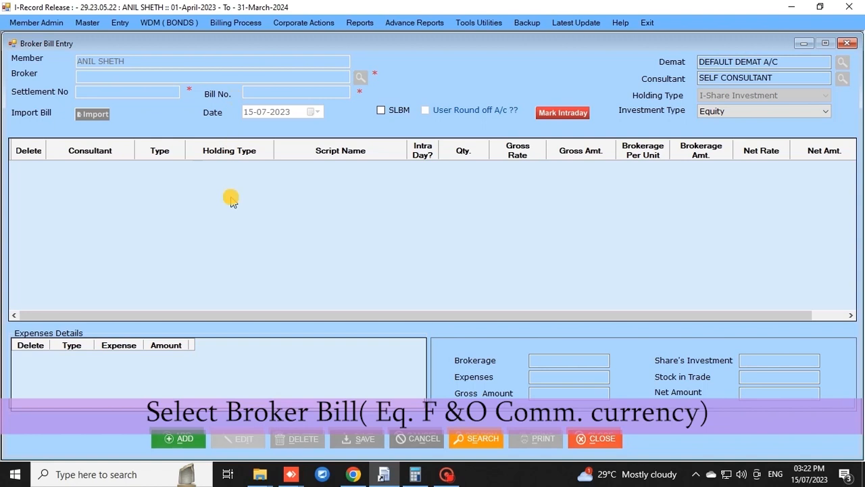
left_click(176, 440)
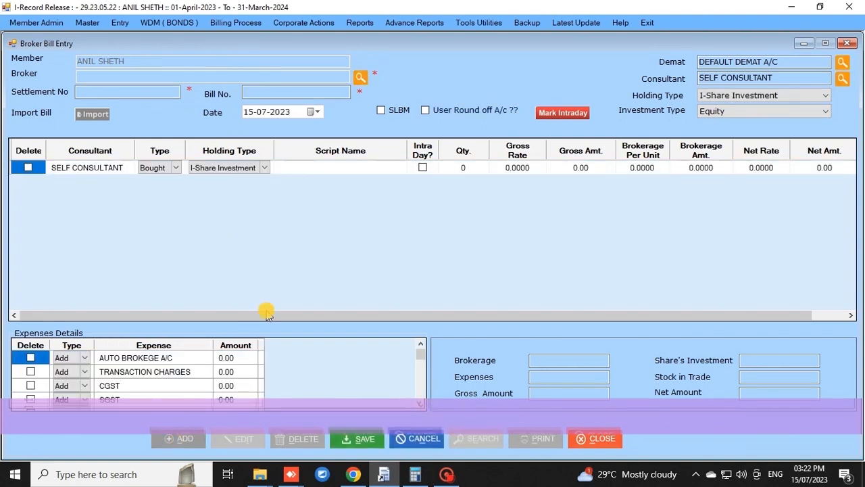
left_click(361, 78)
type("BHAVE")
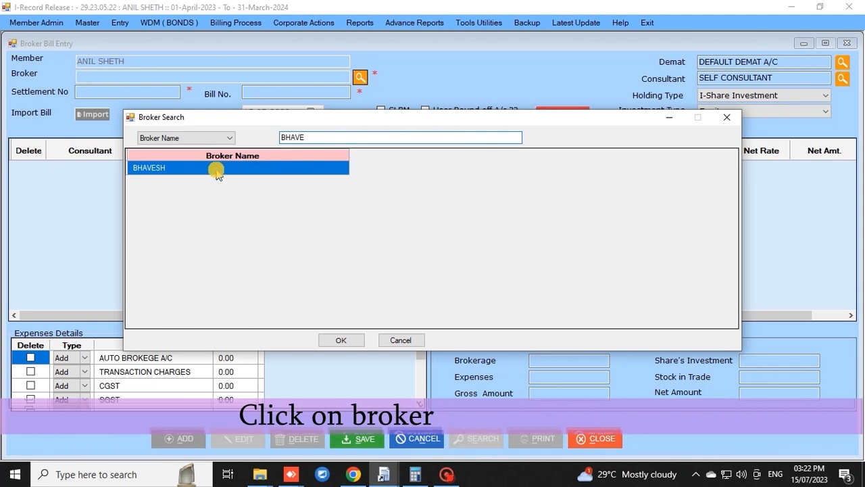
left_click(340, 342)
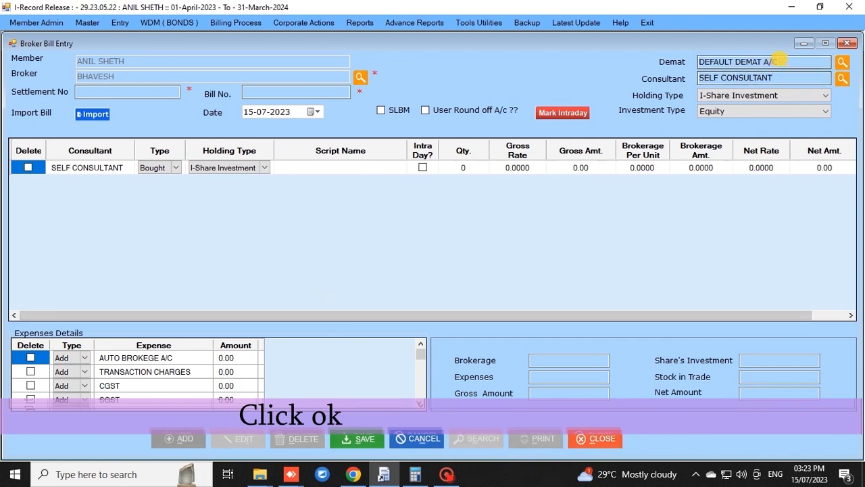
- Set the bill's demat to IIFL Securities Limited, holding type to I-Share Investment and investment type to Equity
left_click(769, 62)
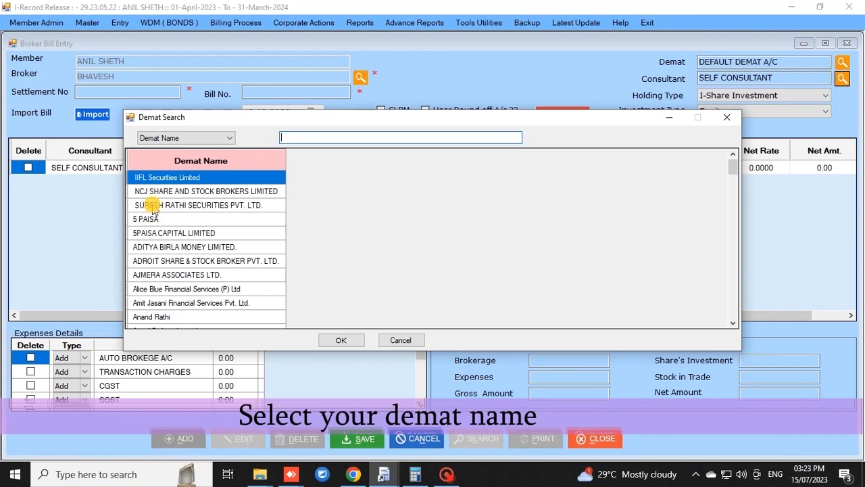
double_click(148, 177)
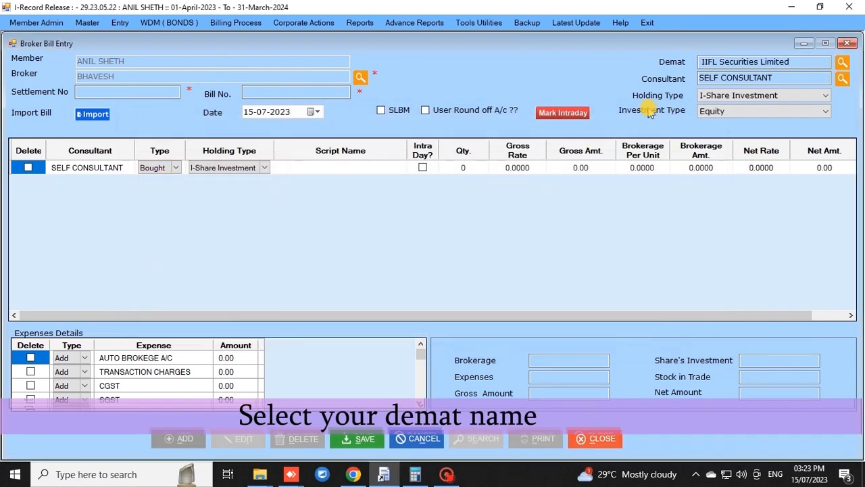
left_click(708, 95)
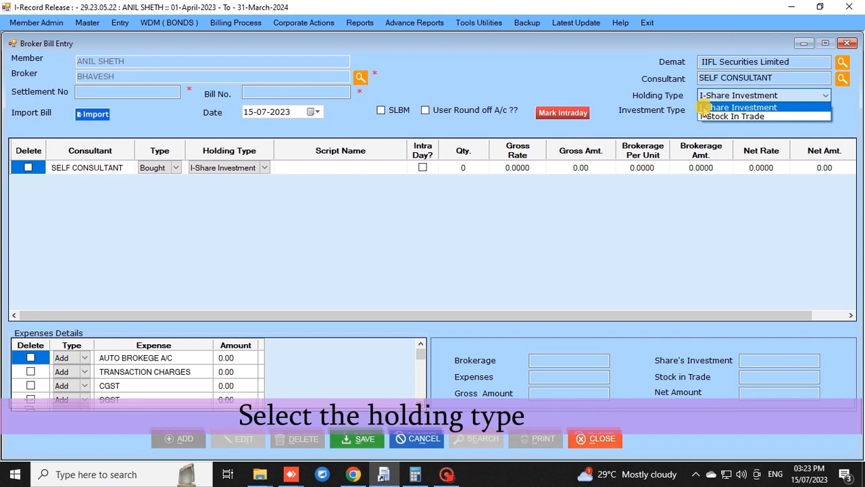
left_click(703, 108)
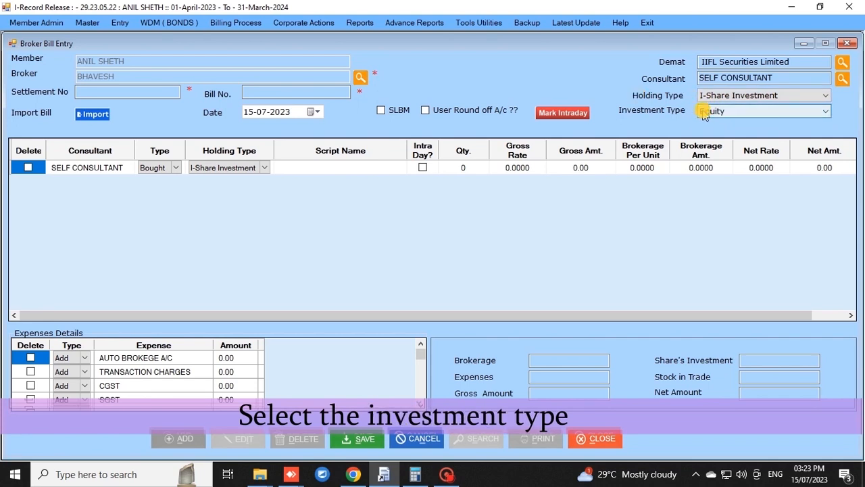
left_click(703, 115)
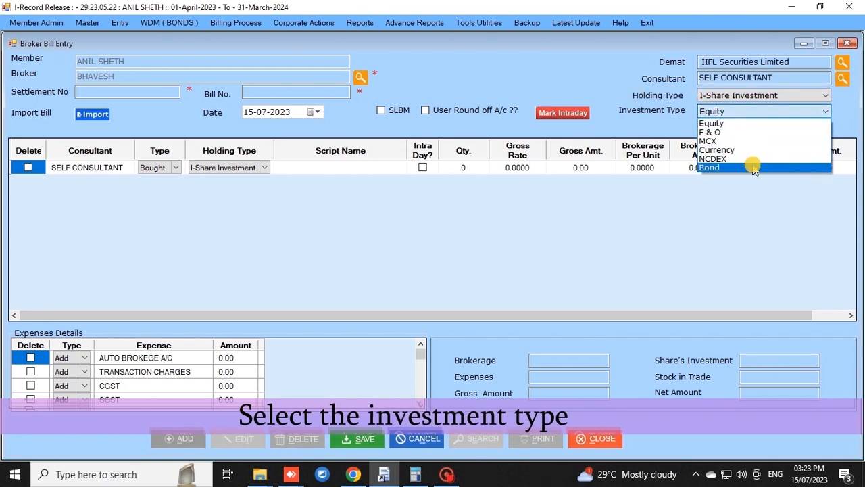
left_click(751, 123)
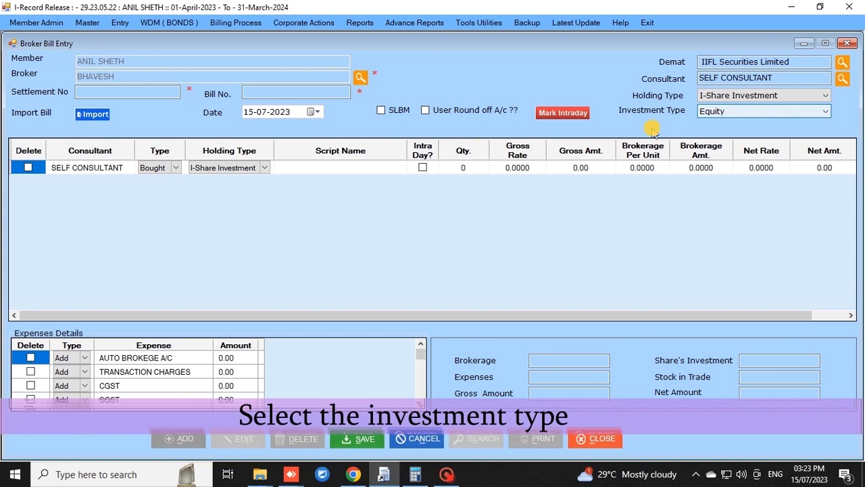
- Enter 1122 as both the settlement number and bill number, and set the bill date to 06-07-2023
left_click(101, 93)
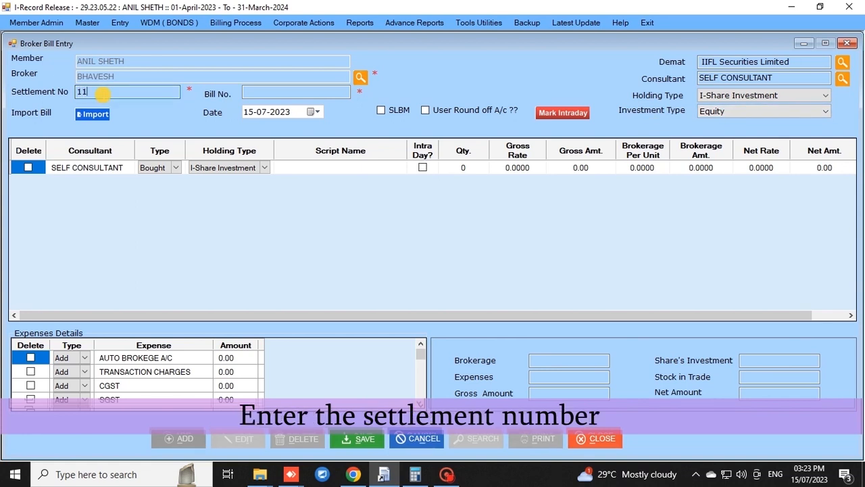
left_click(262, 92)
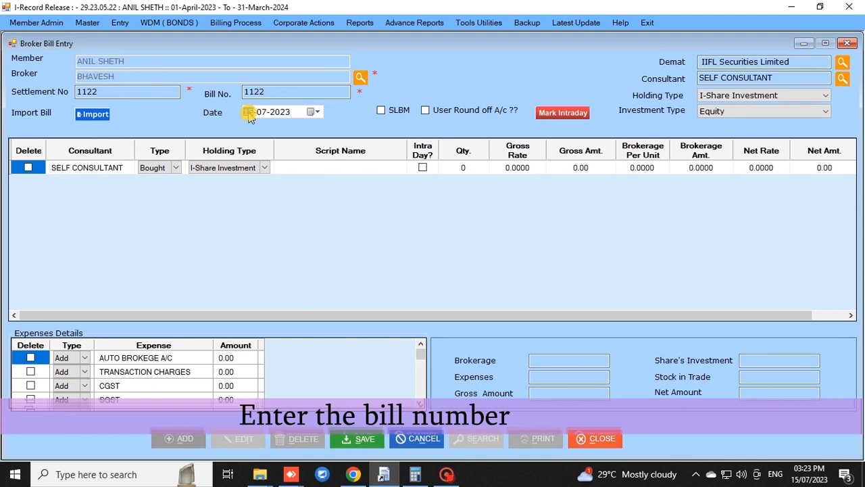
type("06-")
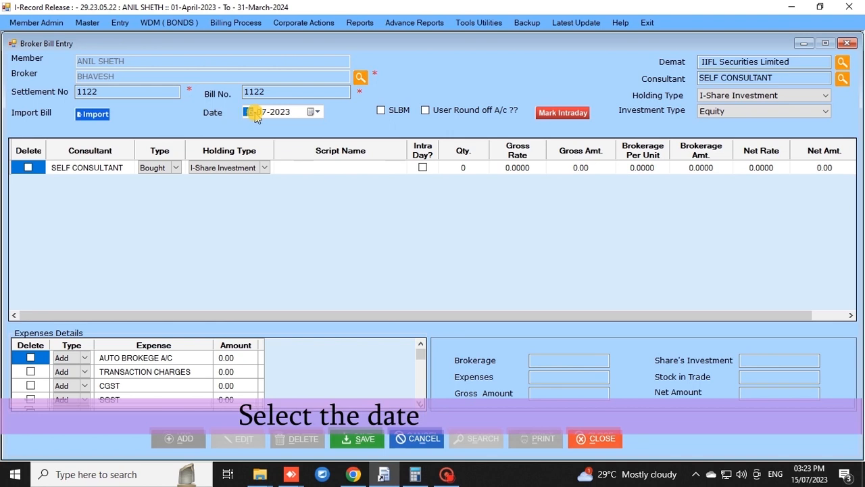
type("07")
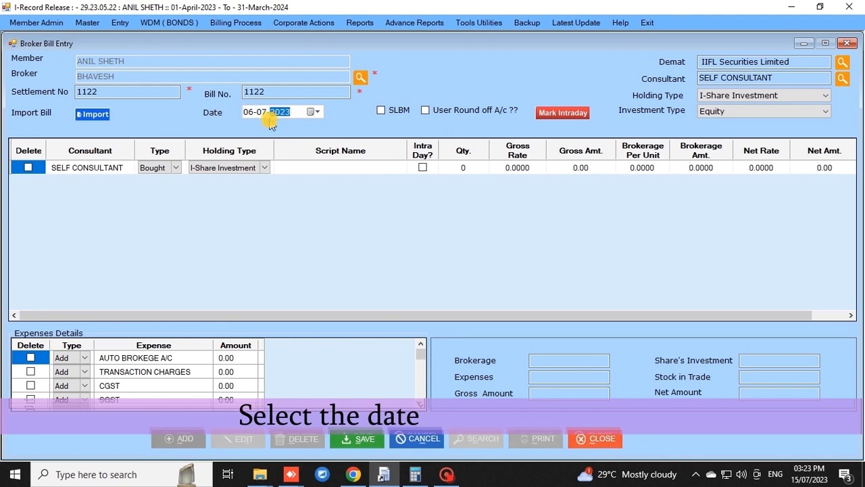
- Set the first trade row's type to Sold and its holding type to I-Share Investment
left_click(177, 169)
left_click(177, 169)
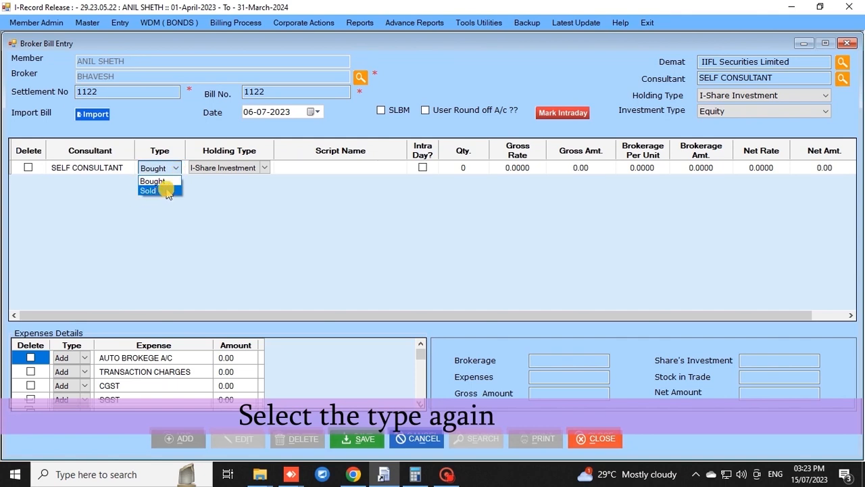
left_click(167, 191)
left_click(233, 169)
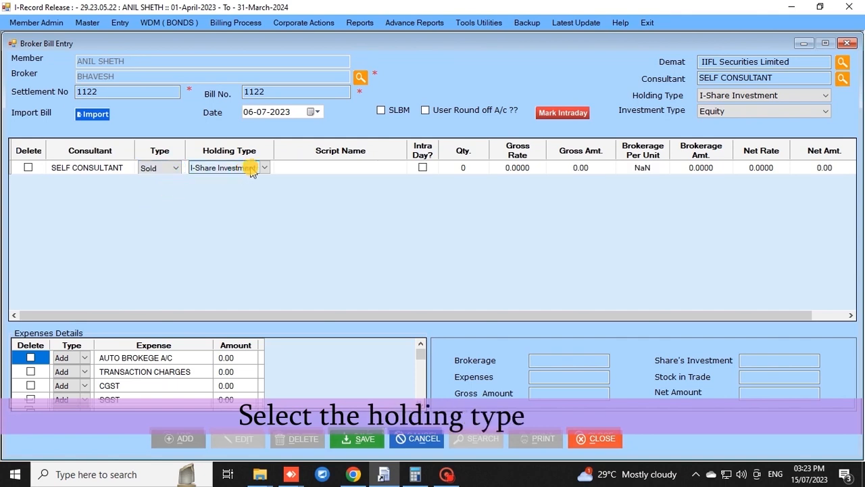
left_click(265, 169)
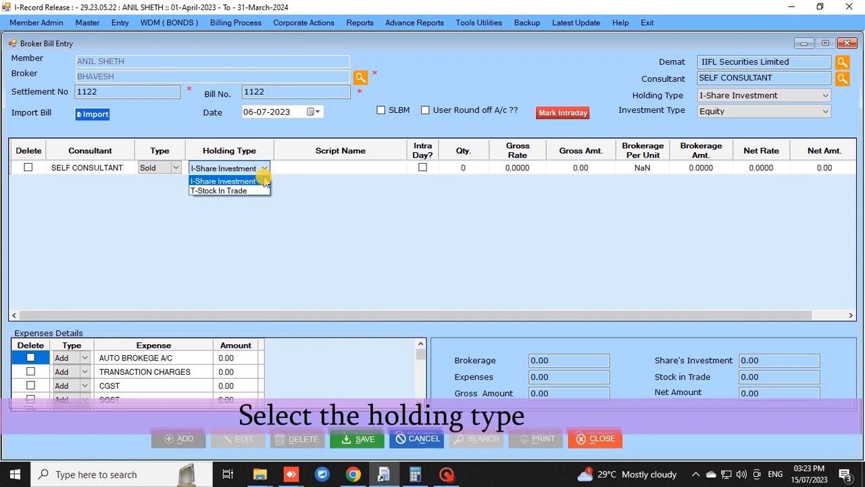
left_click(262, 181)
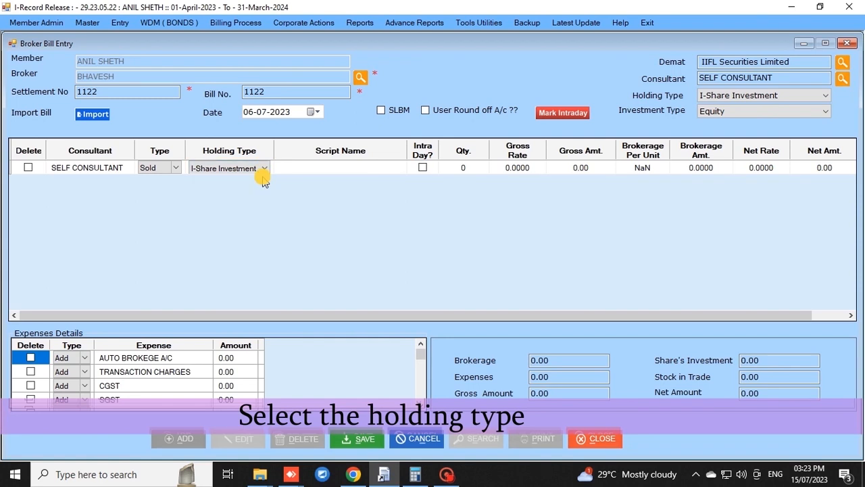
- Choose FAIRCHEM ORGANICS LTD as the trade row's script and set its quantity to 300
left_click(324, 170)
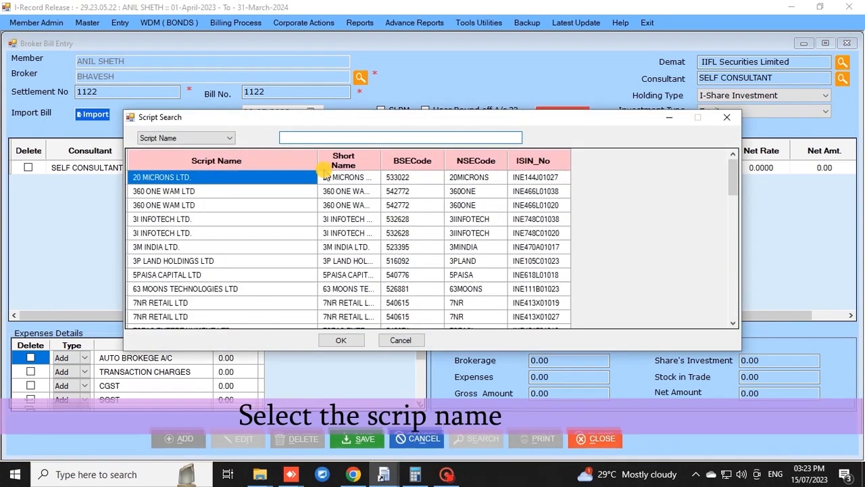
type("FAI")
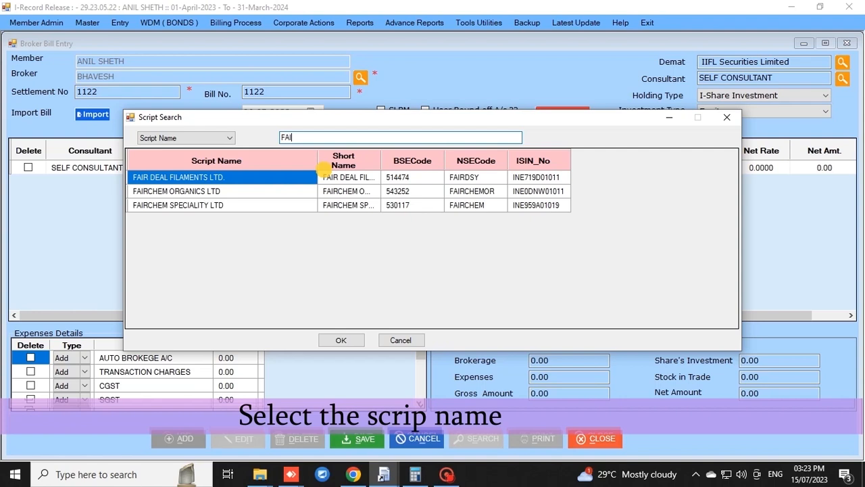
left_click(190, 193)
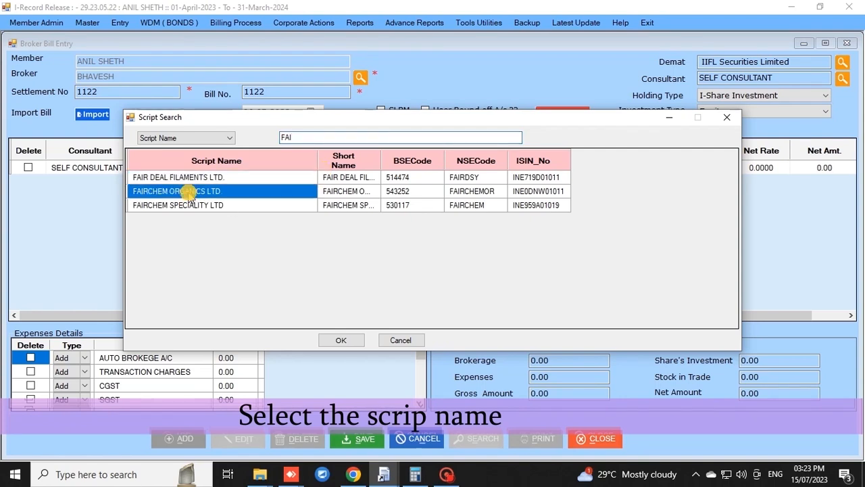
left_click(337, 341)
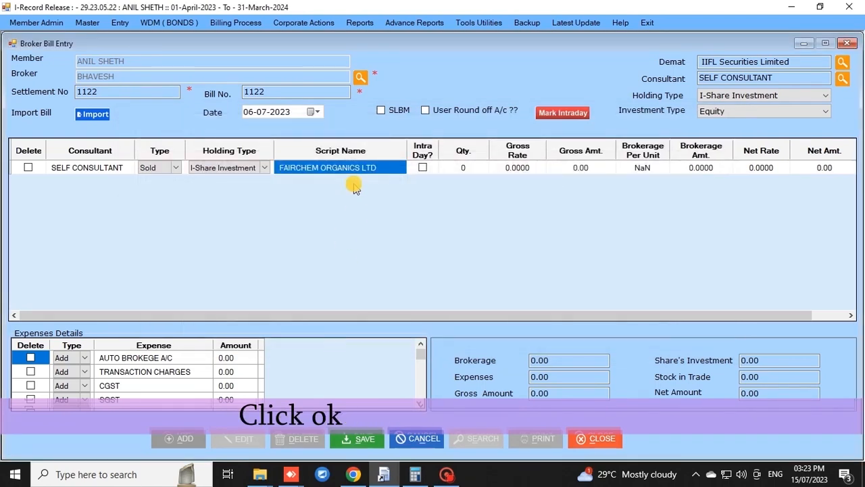
left_click(471, 171)
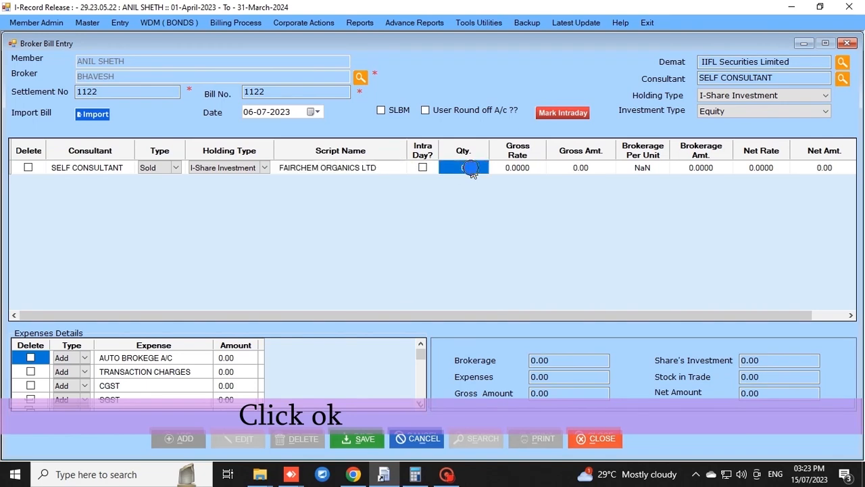
type("300")
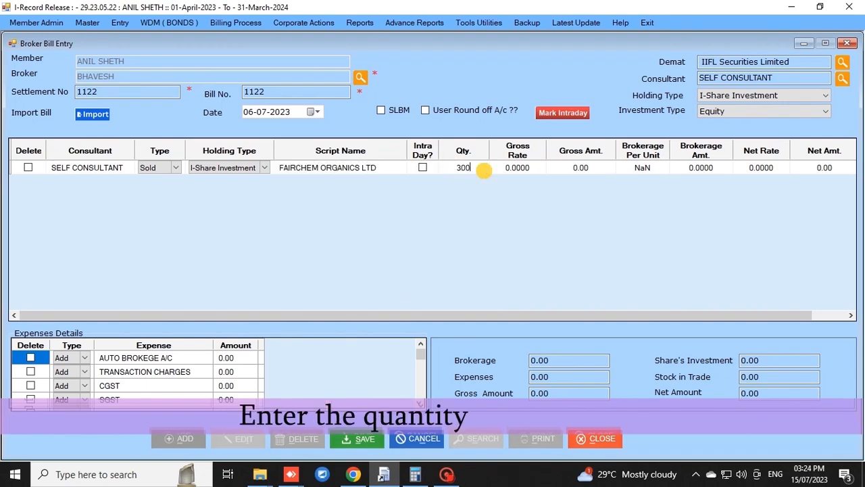
- Set the gross rate of the FAIRCHEM ORGANICS LTD trade row to 1098
left_click(509, 169)
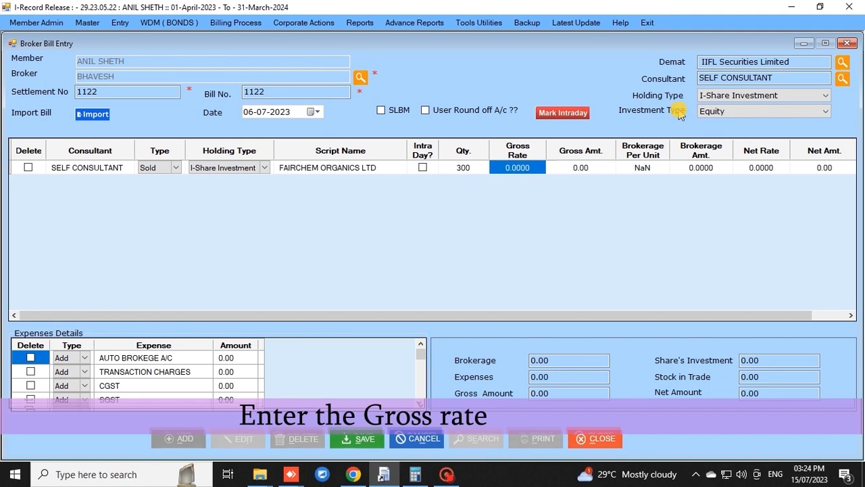
type("10")
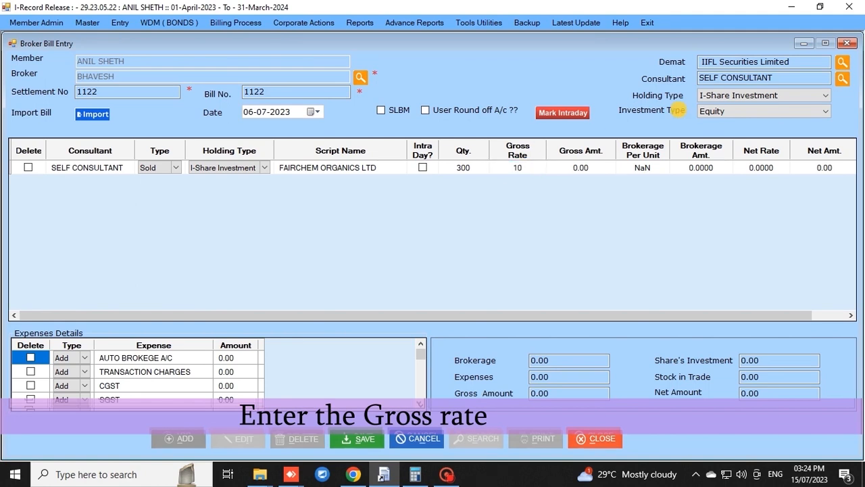
key("Tab")
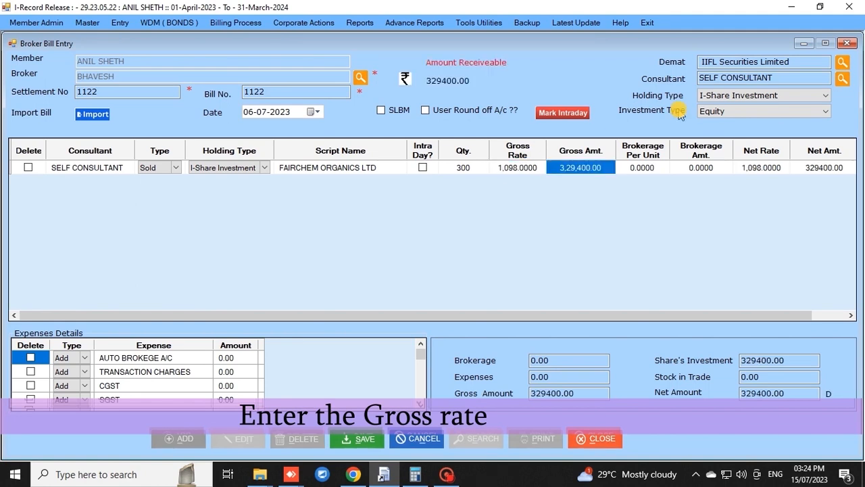
key("Tab")
left_click(717, 172)
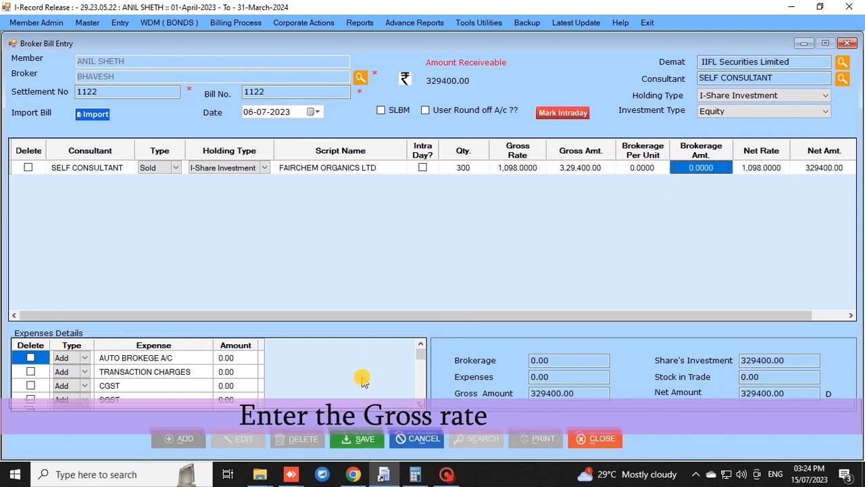
- Save the broker bill and close the Broker Bill Entry form
left_click(365, 440)
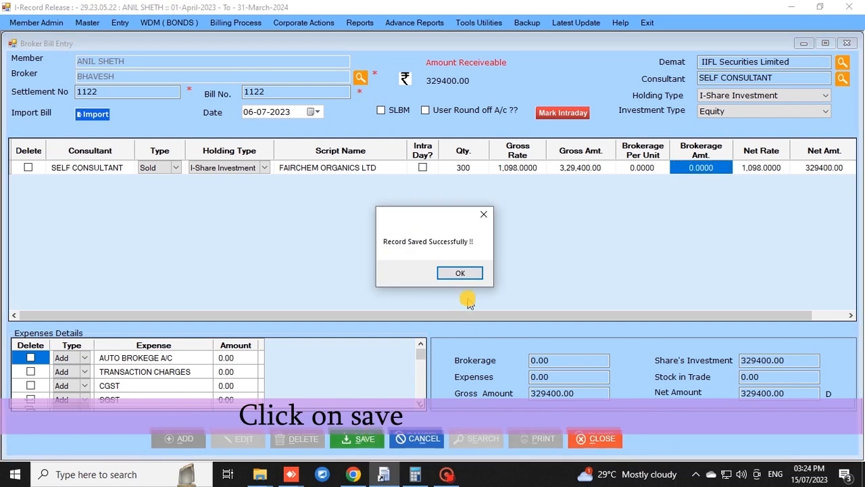
left_click(469, 272)
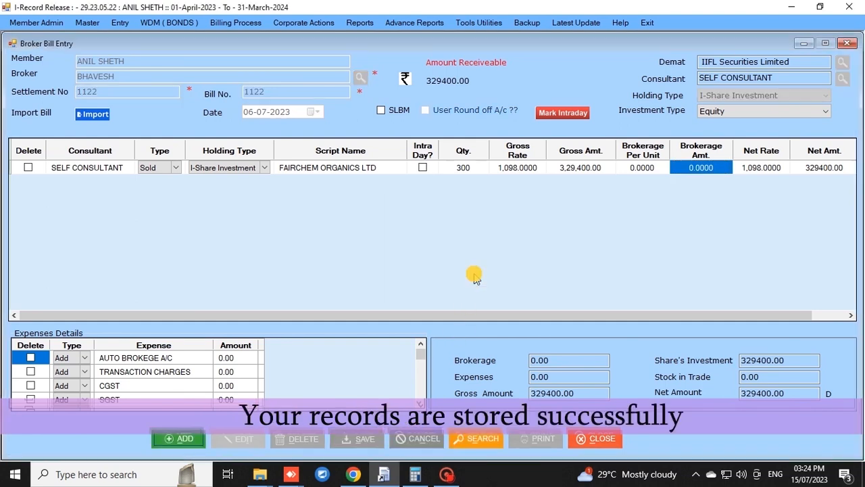
left_click(848, 44)
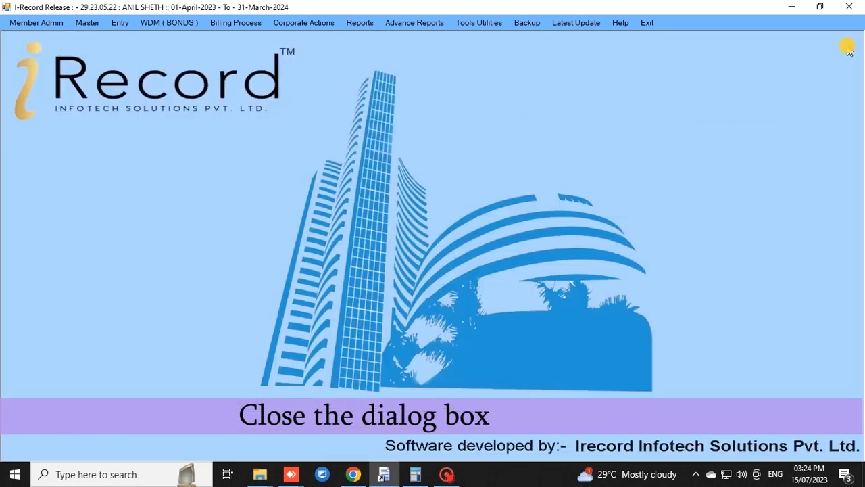
- Start a new single receipt/payment entry and set its date to 06-07-2023
left_click(119, 24)
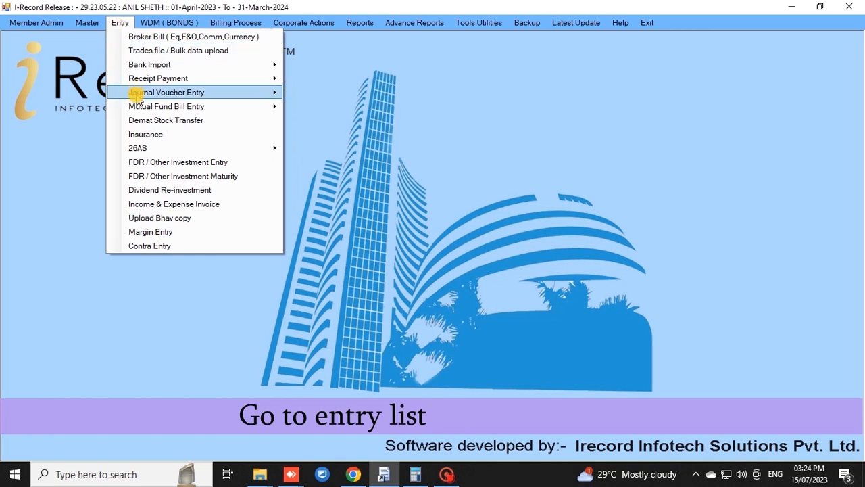
mouse_move(229, 81)
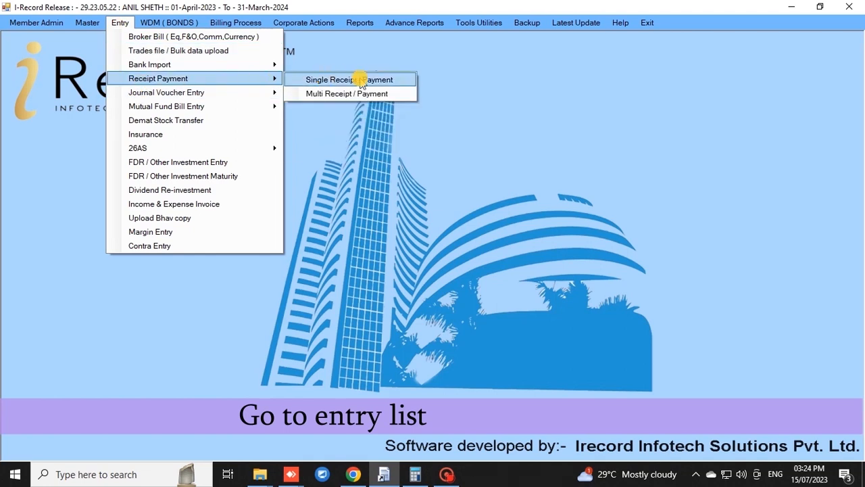
left_click(401, 80)
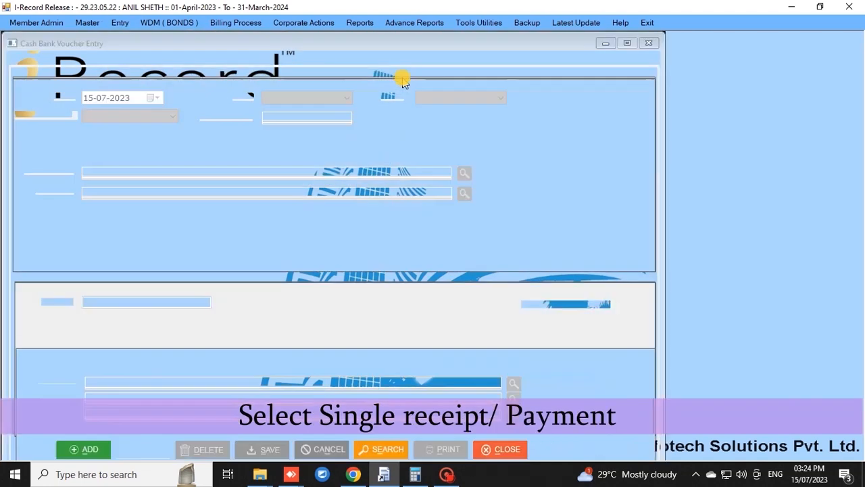
left_click(85, 449)
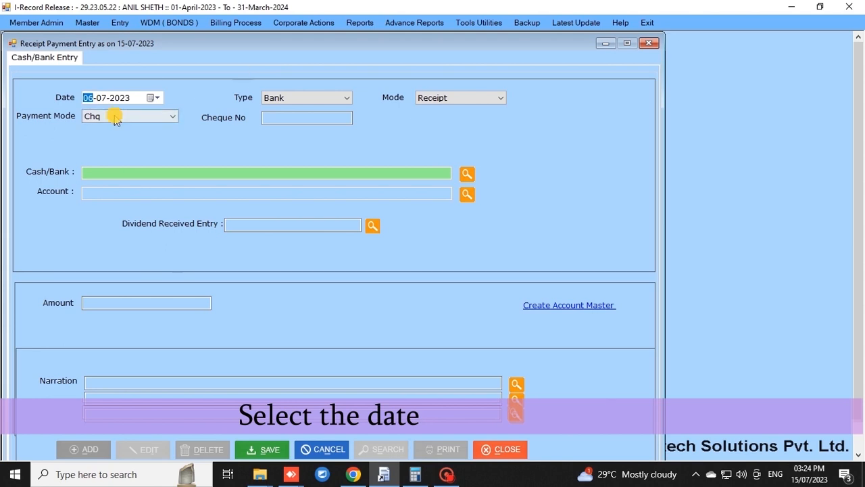
left_click(102, 98)
left_click(152, 98)
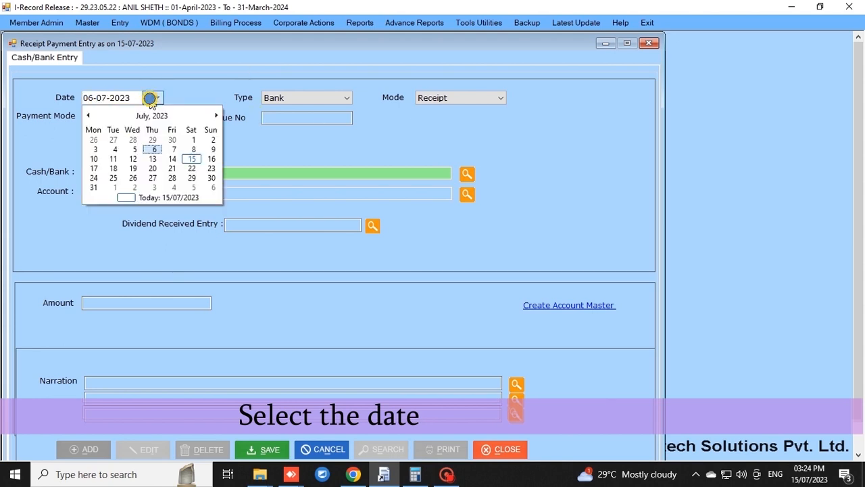
left_click(152, 150)
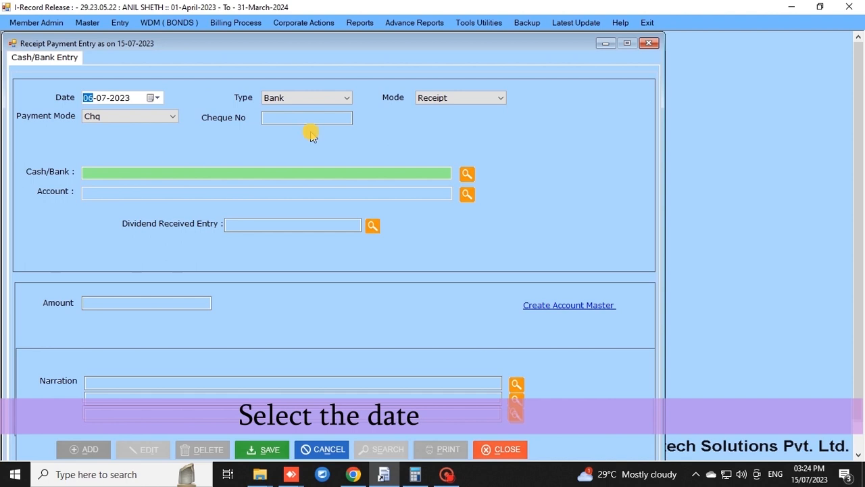
- Set the entry's mode to Receipt and its payment mode to Bank Transfer
left_click(439, 99)
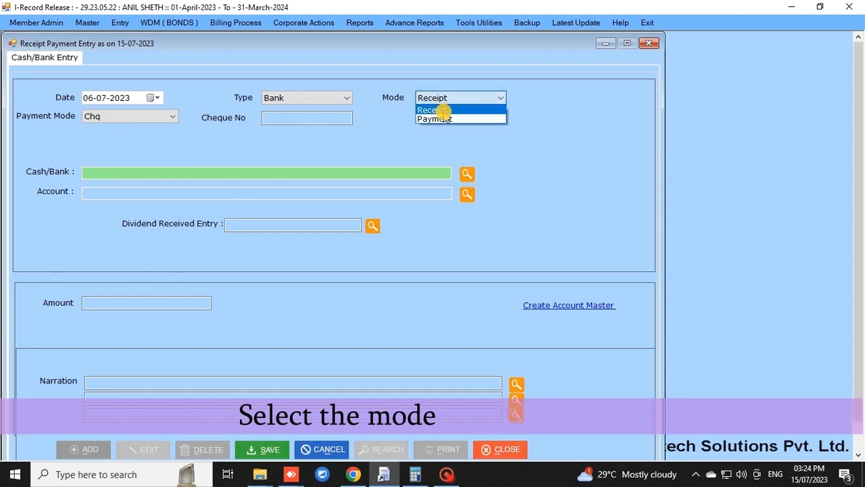
left_click(475, 111)
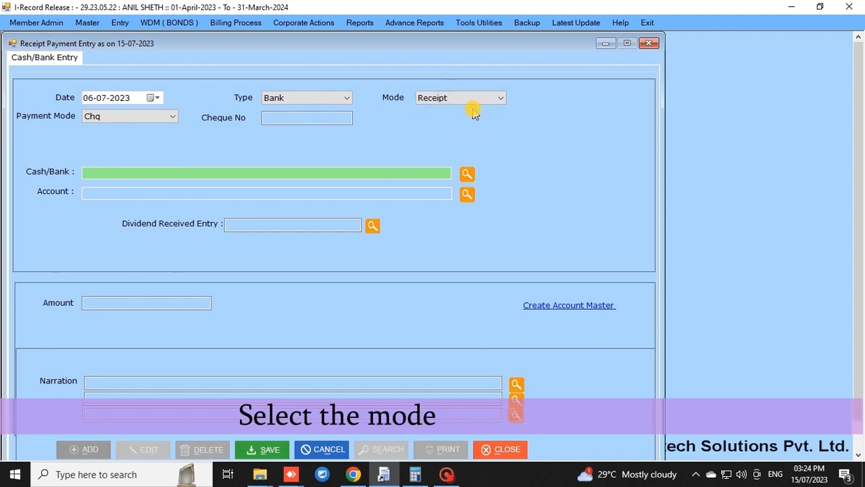
left_click(171, 116)
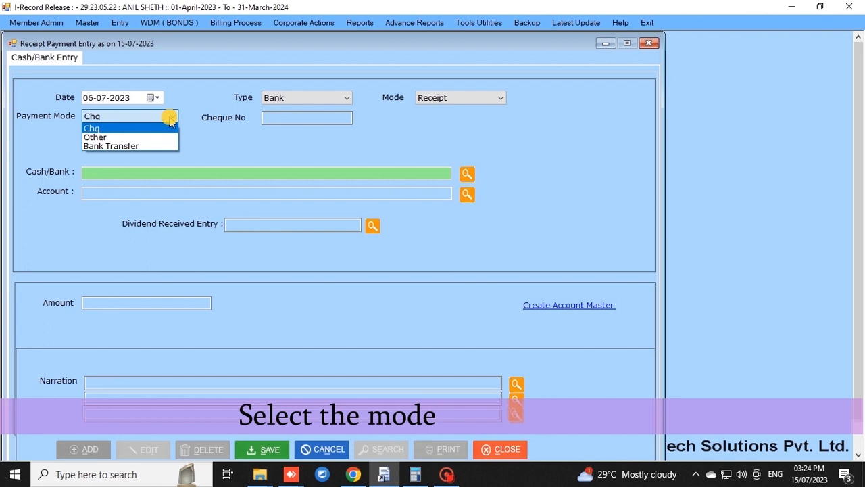
left_click(170, 147)
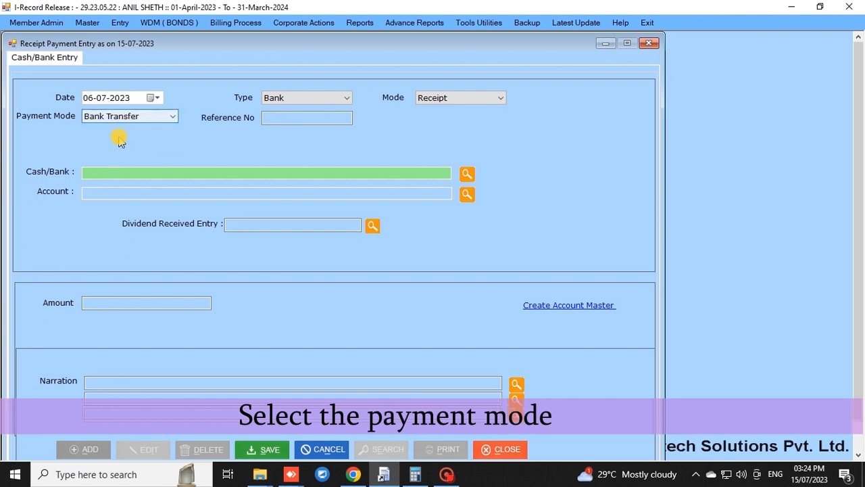
- Choose AXIS BANK as the cash/bank and the bill's broker account as the receipt's account
left_click(467, 174)
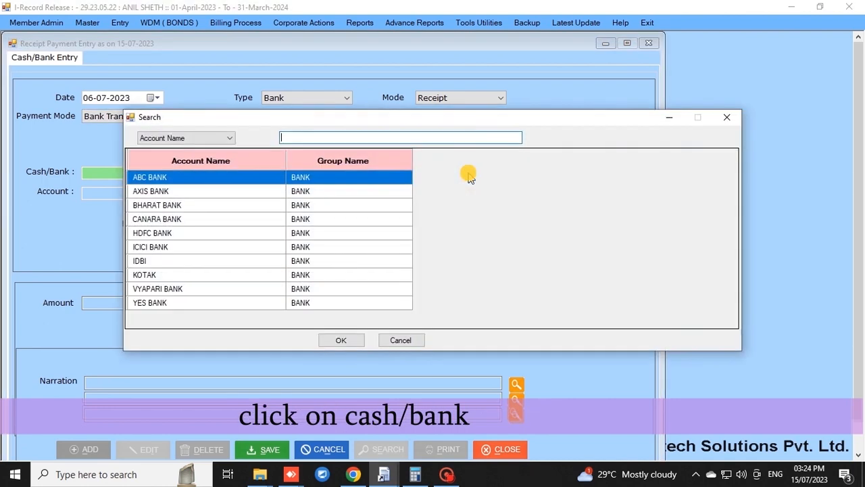
left_click(165, 192)
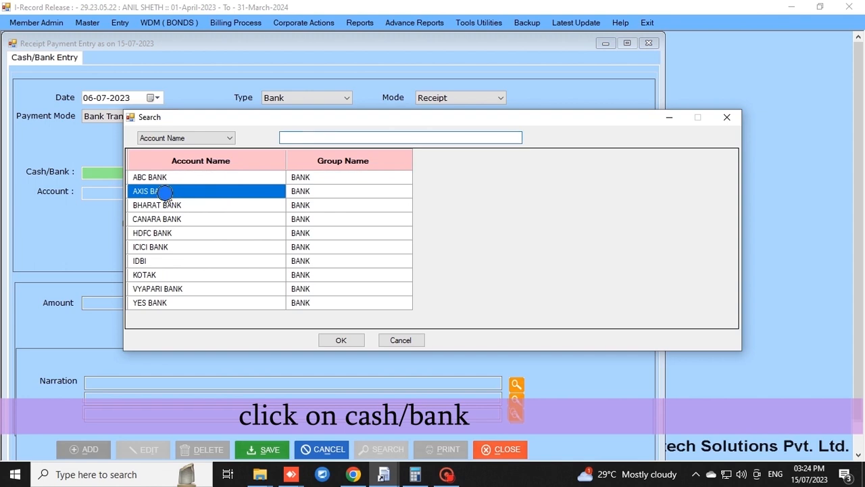
left_click(341, 340)
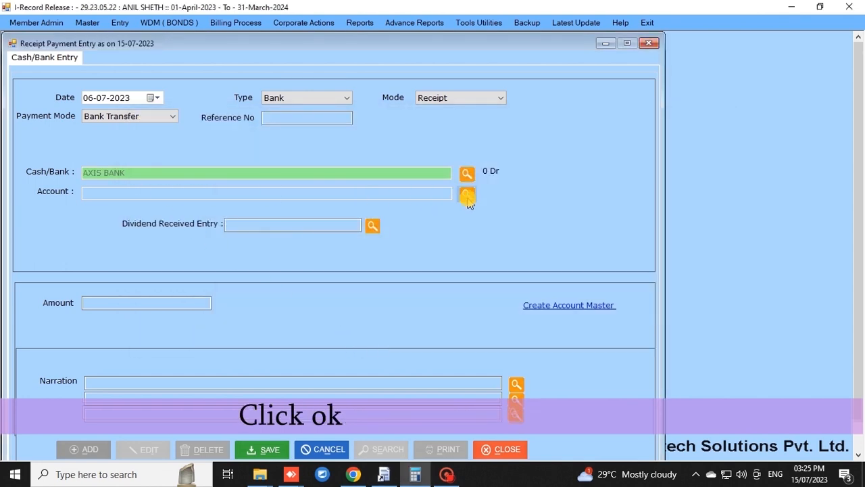
left_click(467, 195)
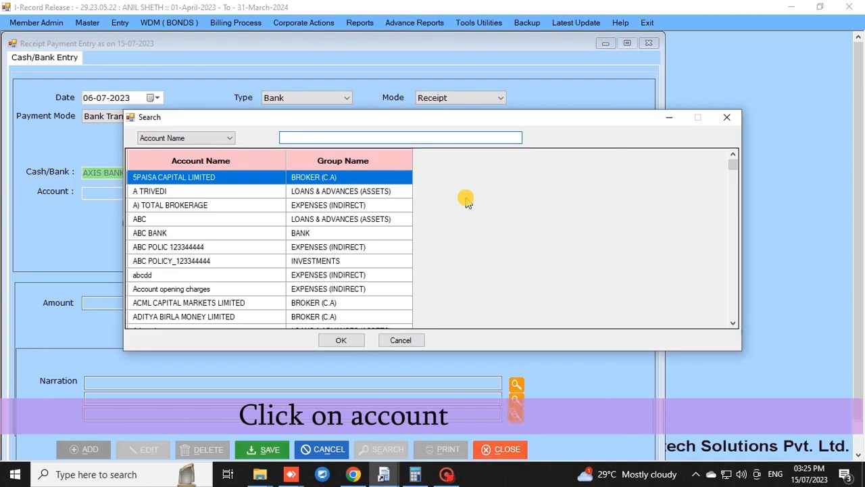
type("BHAVE")
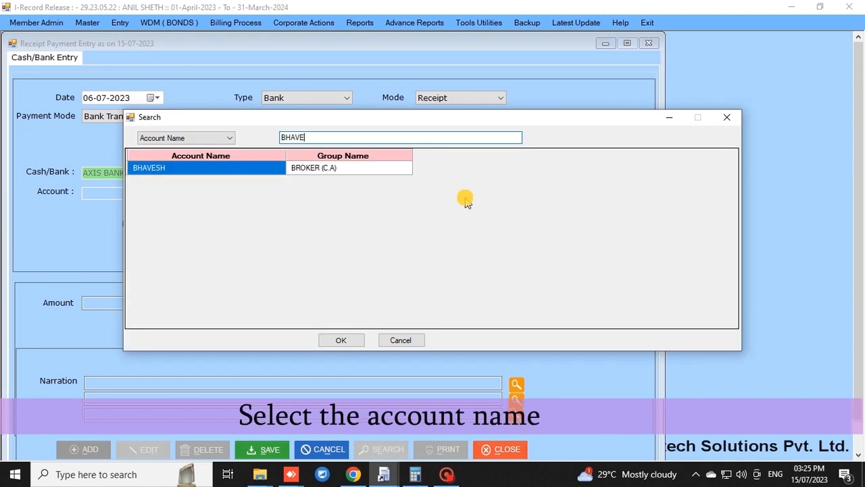
left_click(341, 341)
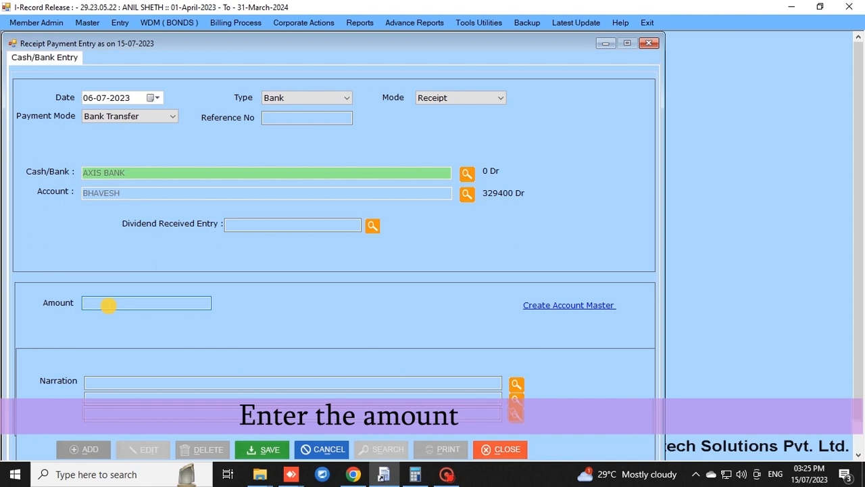
- Enter 329400 as the receipt amount and leave the narration blank
type("32")
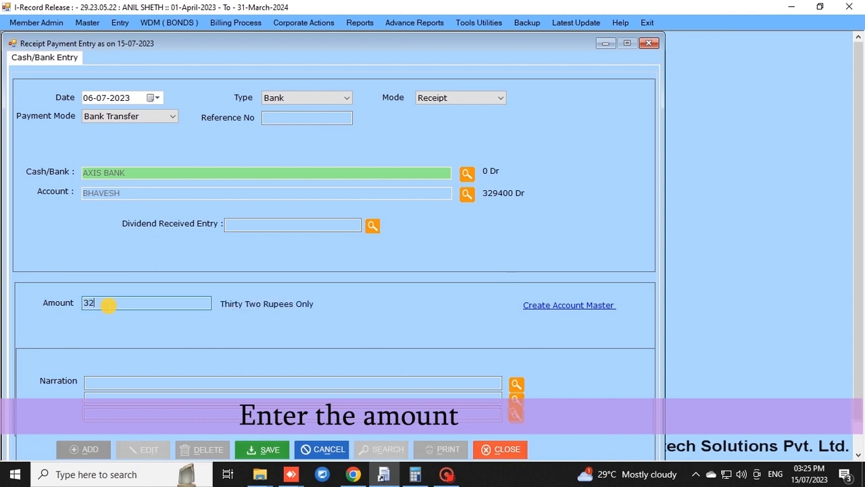
type("9400")
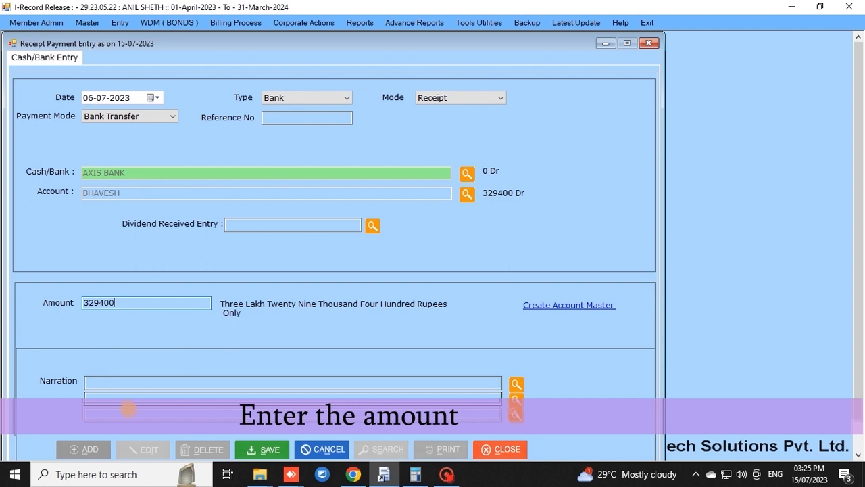
left_click(197, 384)
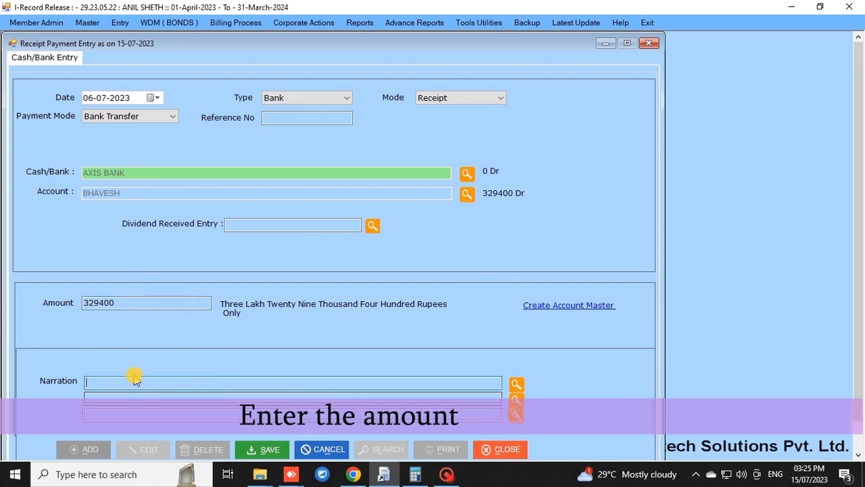
- Save the bank receipt and close the Receipt Payment Entry form
left_click(257, 451)
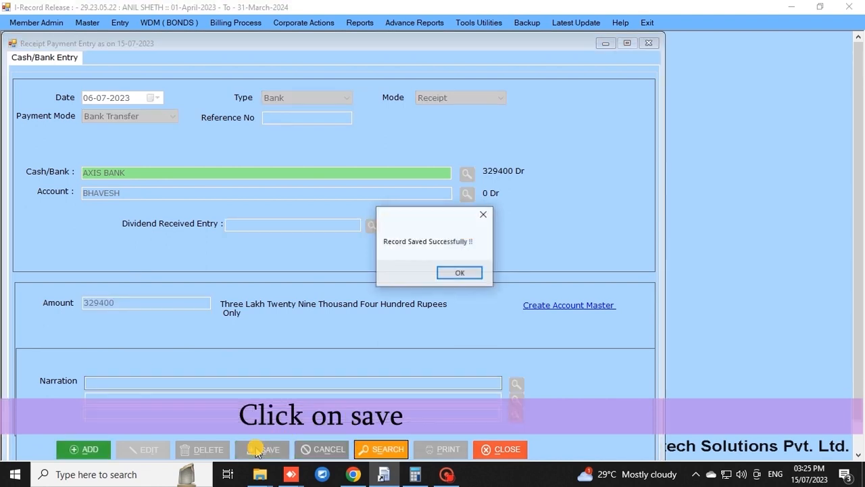
left_click(460, 275)
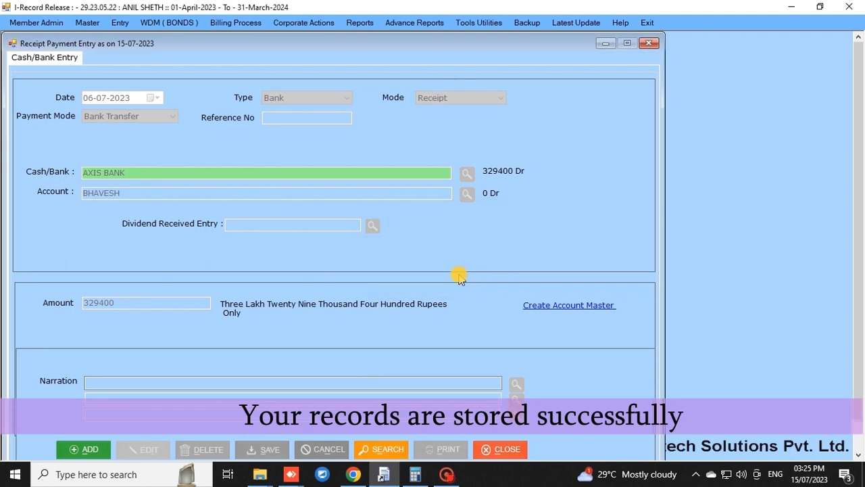
left_click(649, 44)
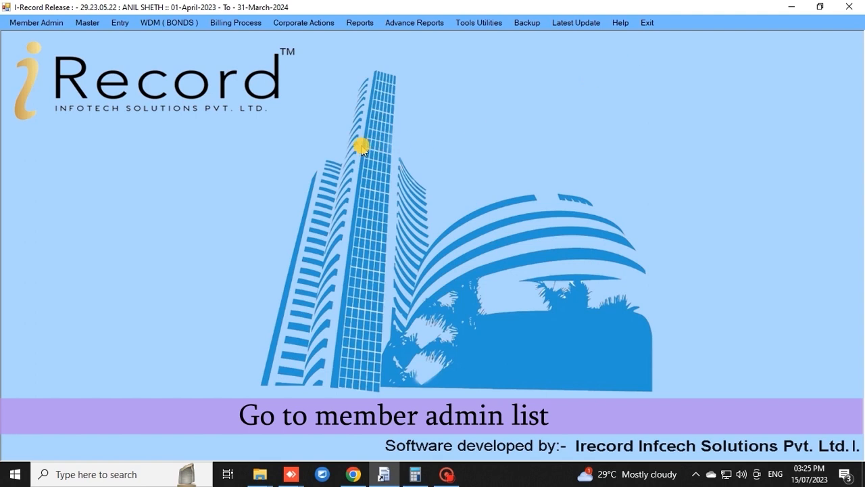
- Change to the member with the same name as the broker account and start work in the 01-04-2023 to 31-03-2024 financial year
left_click(21, 22)
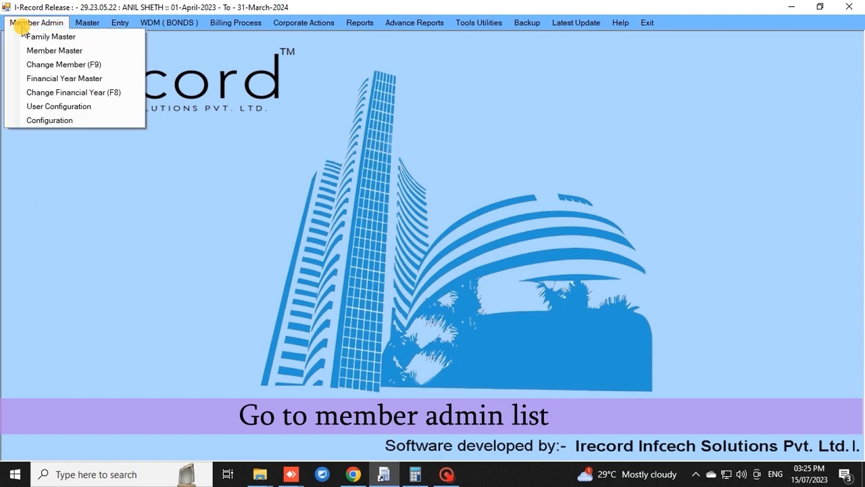
left_click(103, 66)
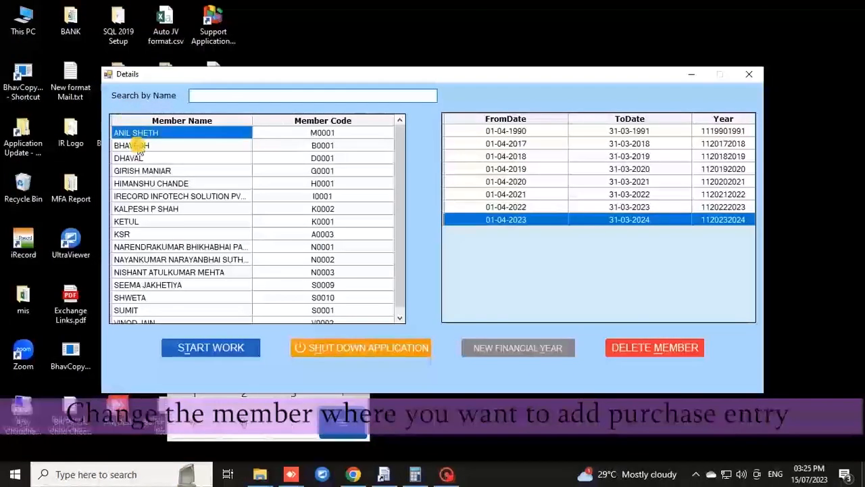
left_click(138, 146)
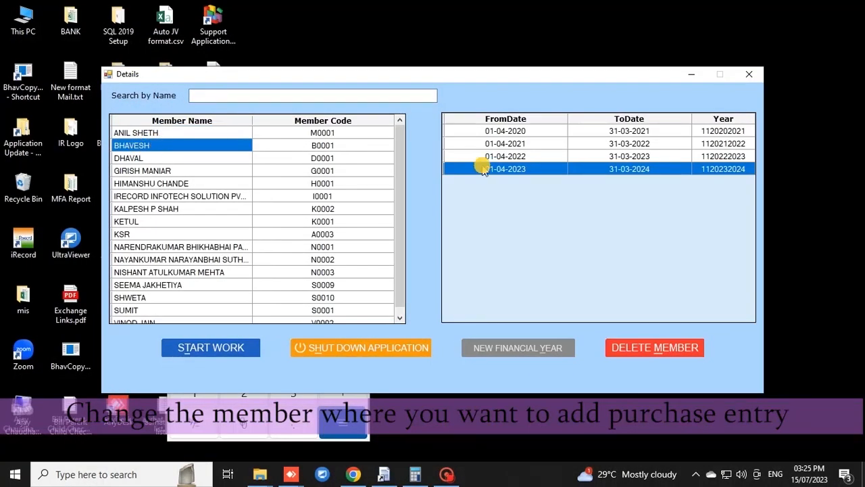
left_click(553, 169)
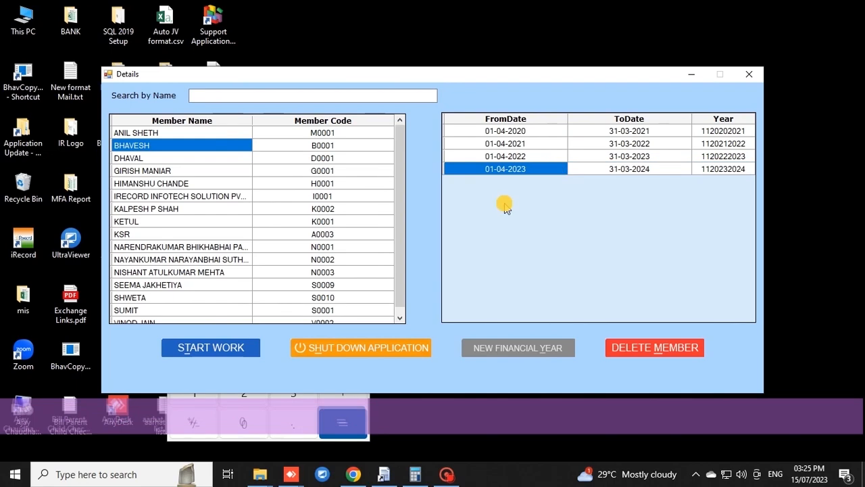
left_click(212, 348)
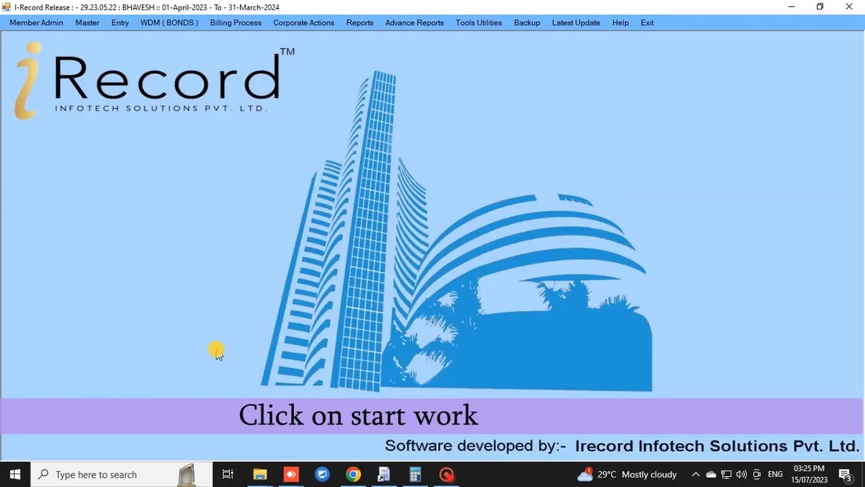
- Add a new account in Account Master and enter the selling member's full name as its name
left_click(87, 23)
mouse_move(93, 54)
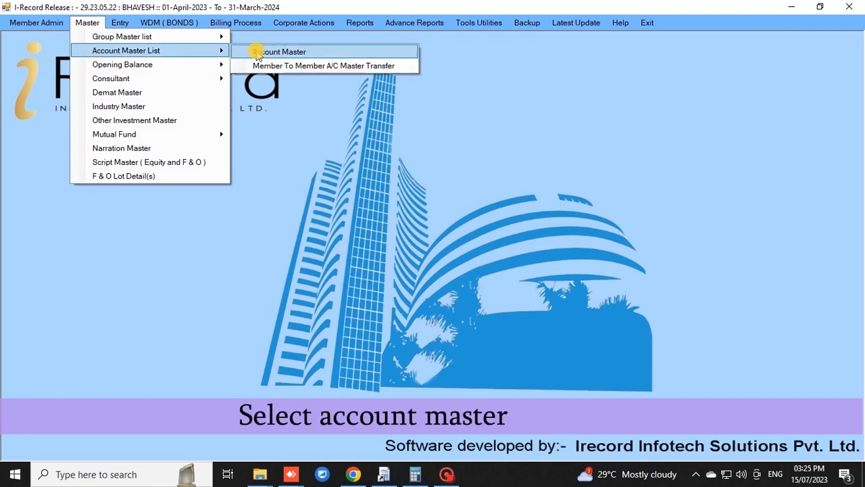
left_click(315, 54)
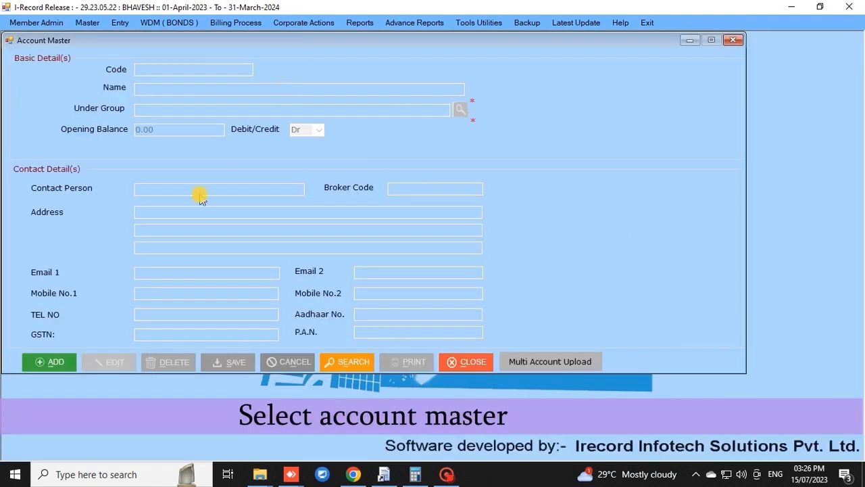
left_click(66, 366)
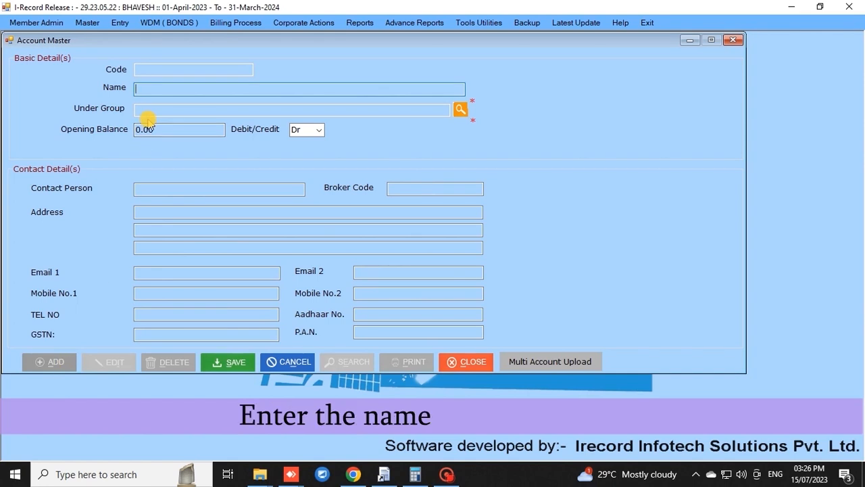
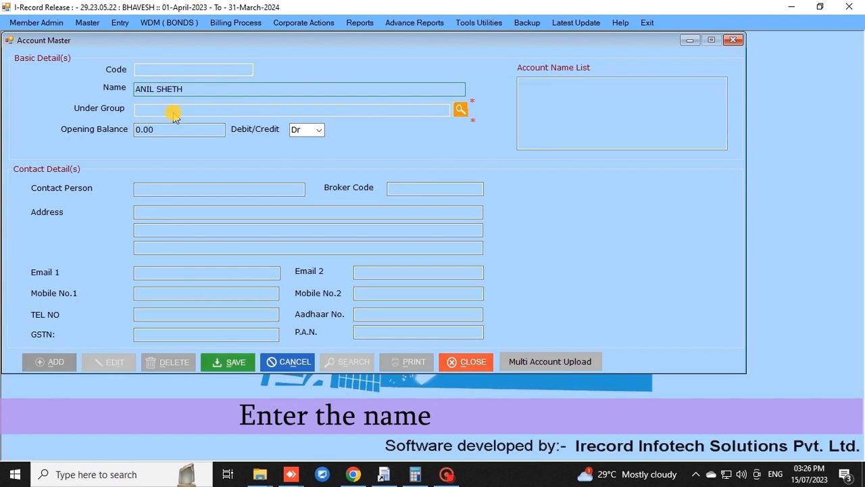
- Place the new account under the BROKER (C.A) group
left_click(460, 109)
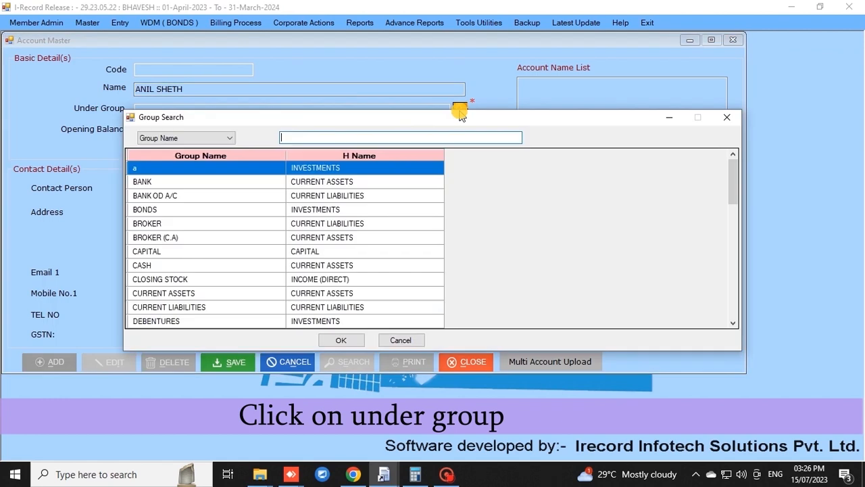
left_click(157, 239)
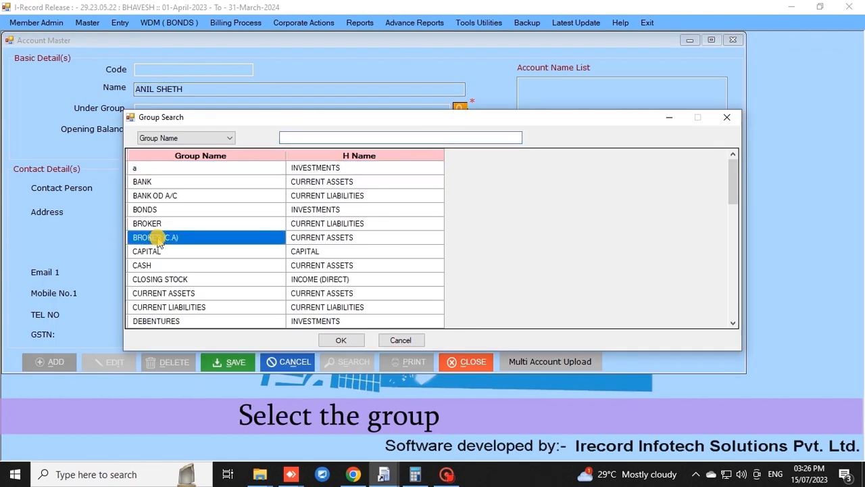
left_click(340, 341)
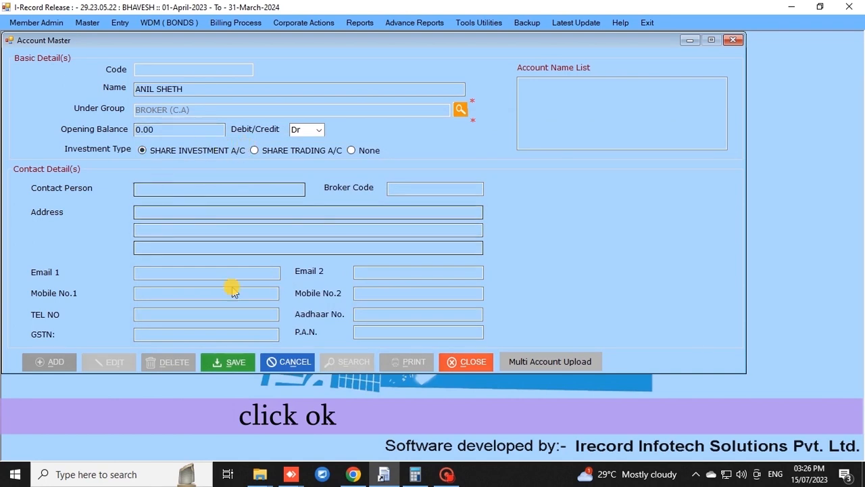
- Save the new broker account and close the Account Master form
left_click(233, 361)
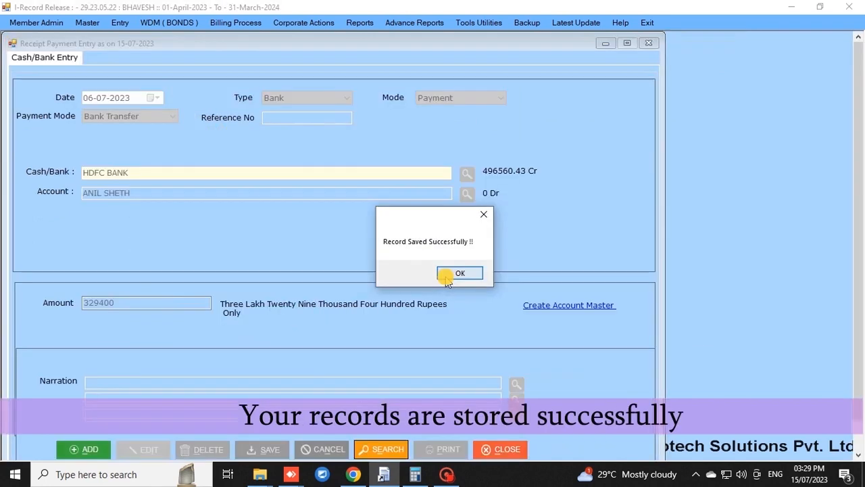
left_click(453, 276)
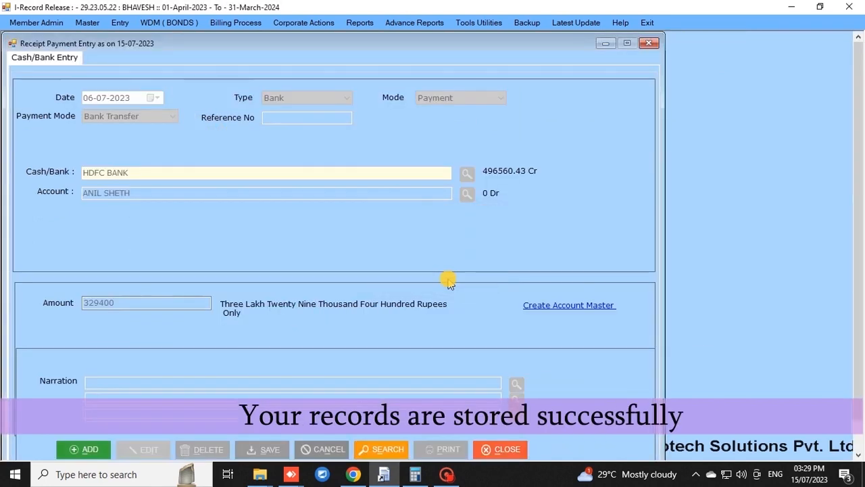
left_click(648, 43)
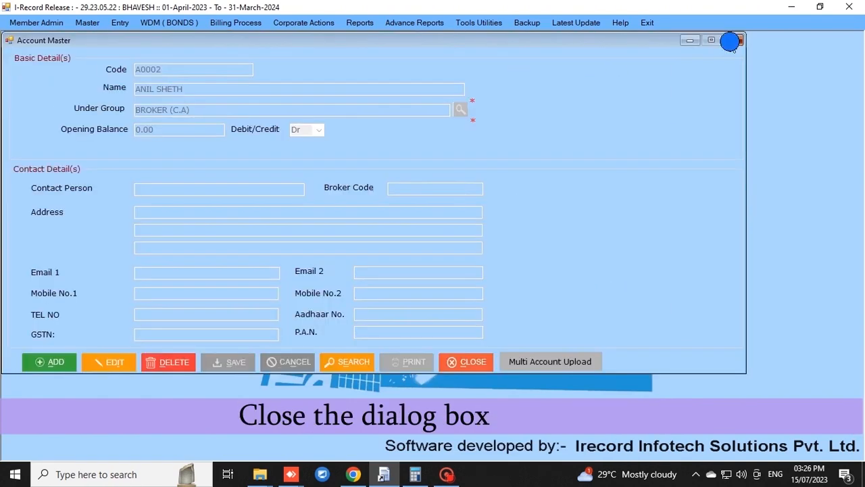
left_click(737, 41)
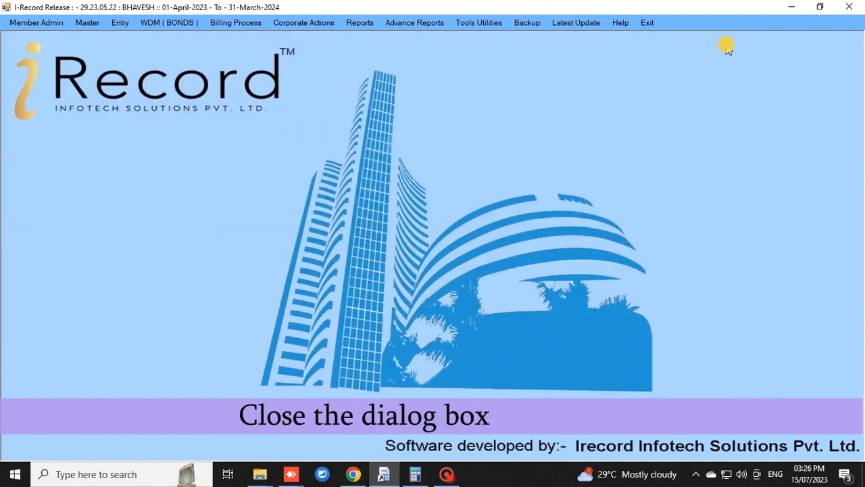
- Add a new broker bill entry and choose the selling member's account as its broker
left_click(119, 24)
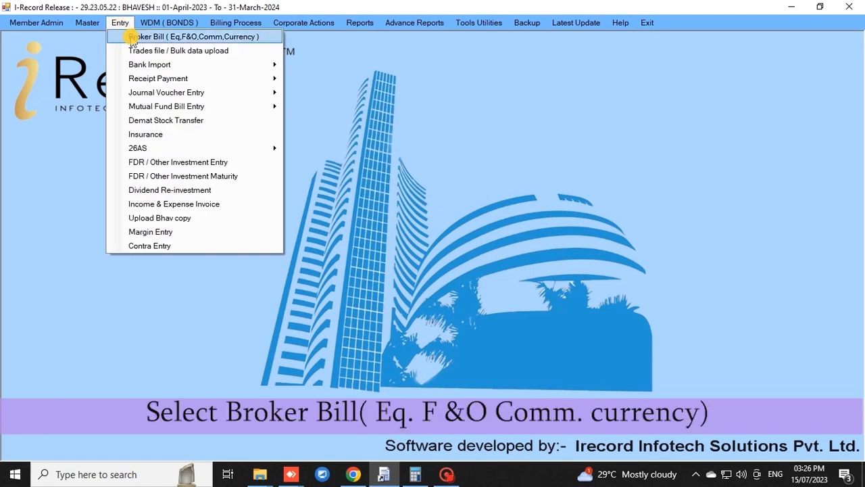
left_click(132, 37)
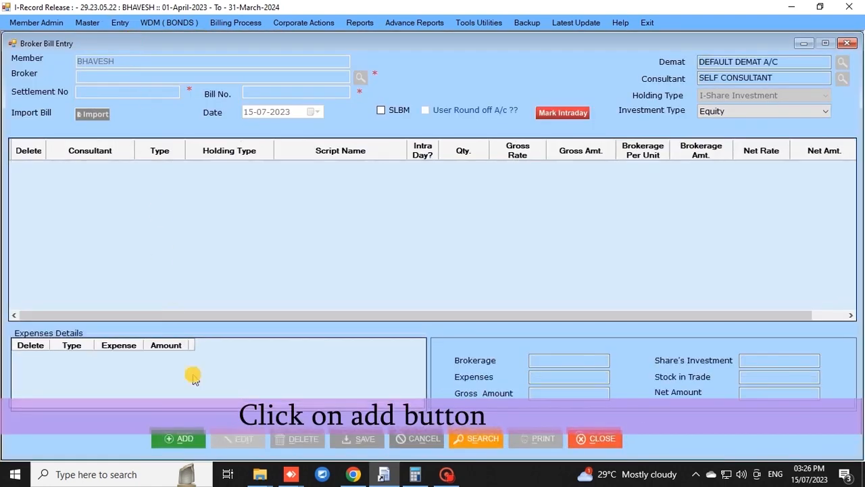
left_click(188, 439)
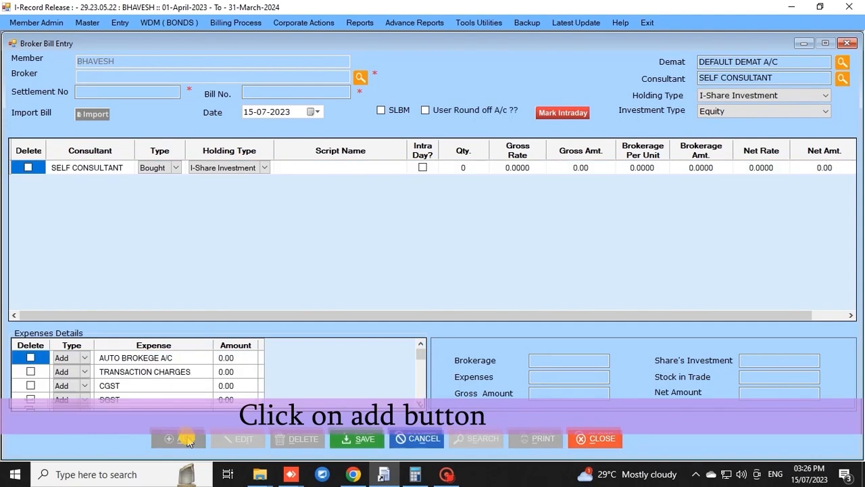
left_click(361, 77)
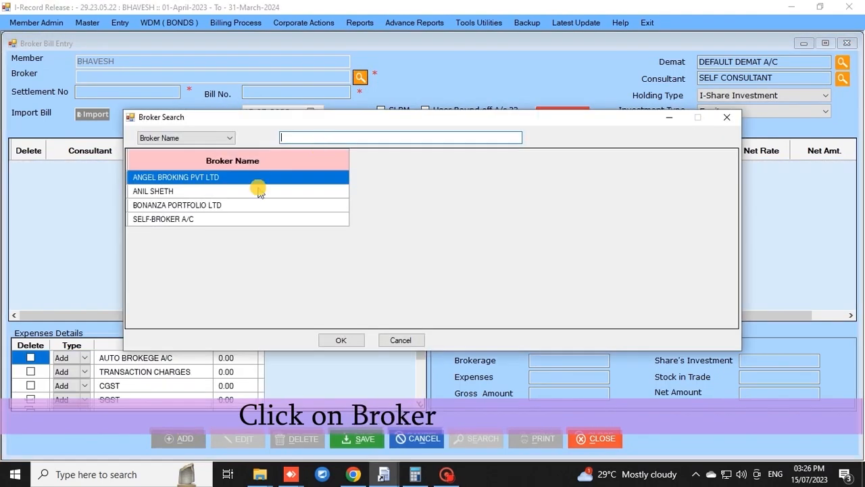
left_click(150, 192)
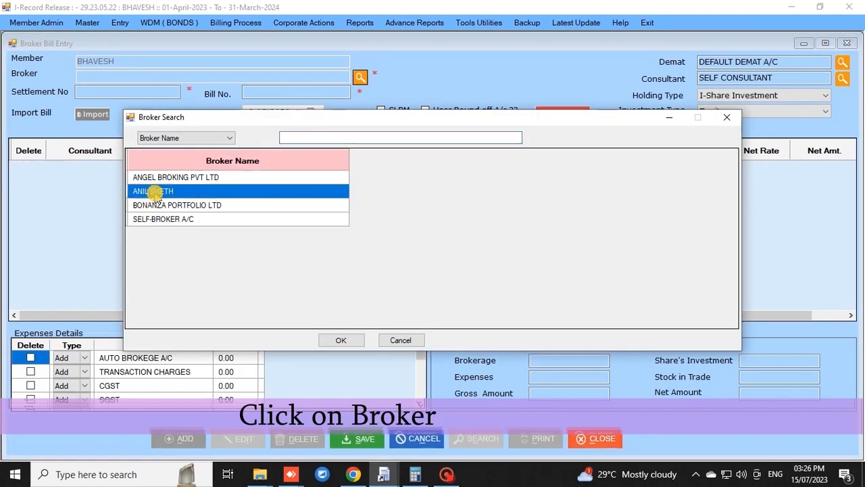
left_click(341, 340)
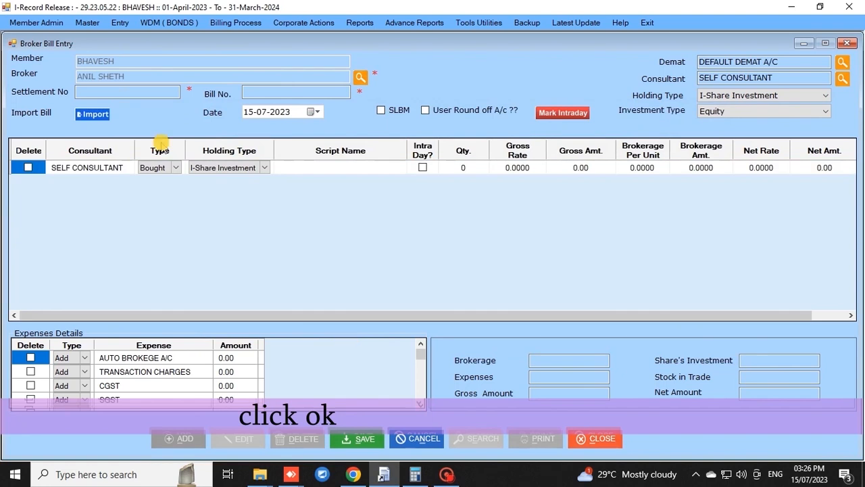
- Enter 1122 as both settlement number and bill number, and choose DEFAULT DEMAT A/C as the bill's demat
left_click(127, 95)
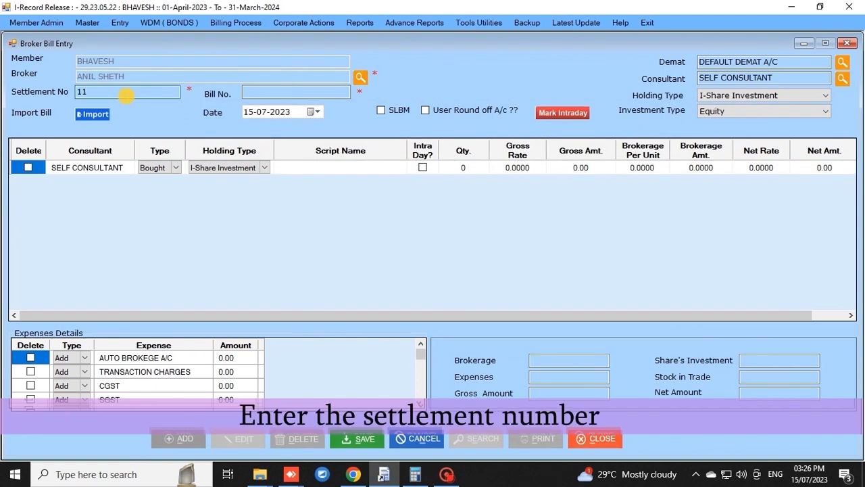
left_click(259, 92)
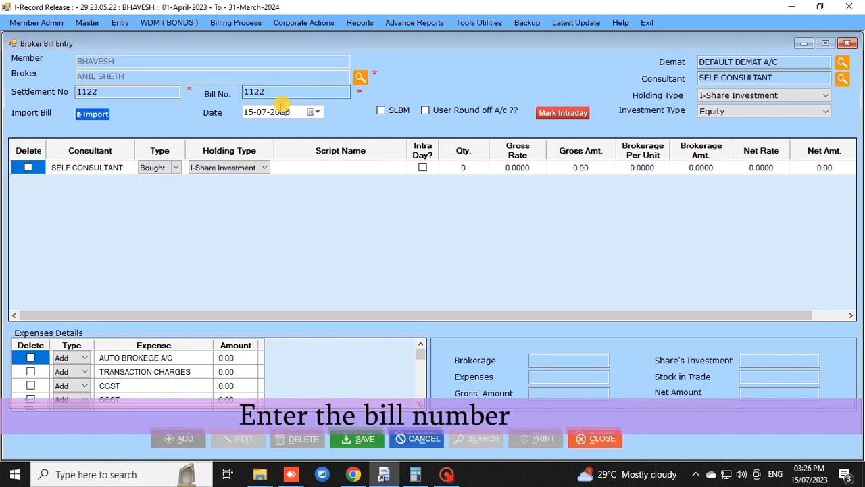
left_click(806, 65)
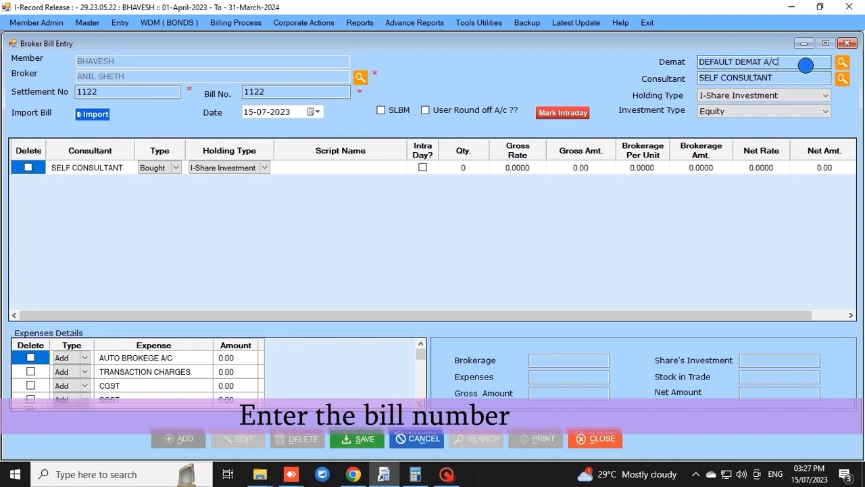
left_click(841, 63)
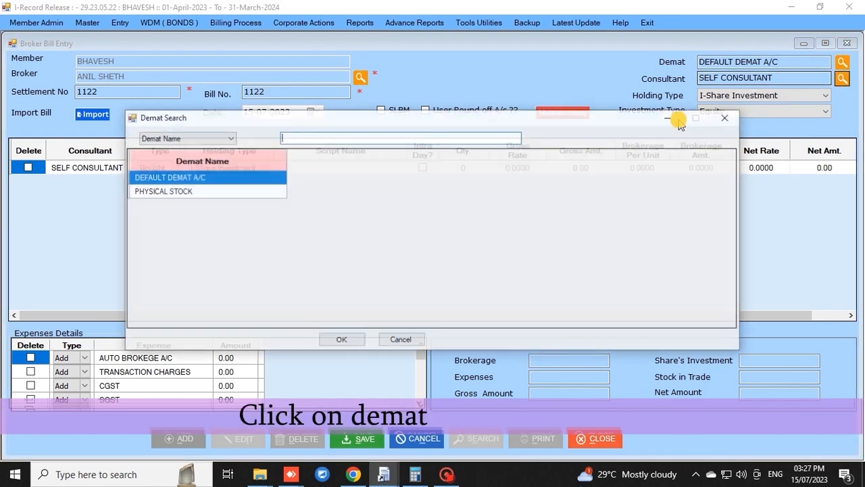
double_click(209, 177)
- Choose I-Share Investment as the bill's holding type and keep Equity as its investment type
left_click(811, 95)
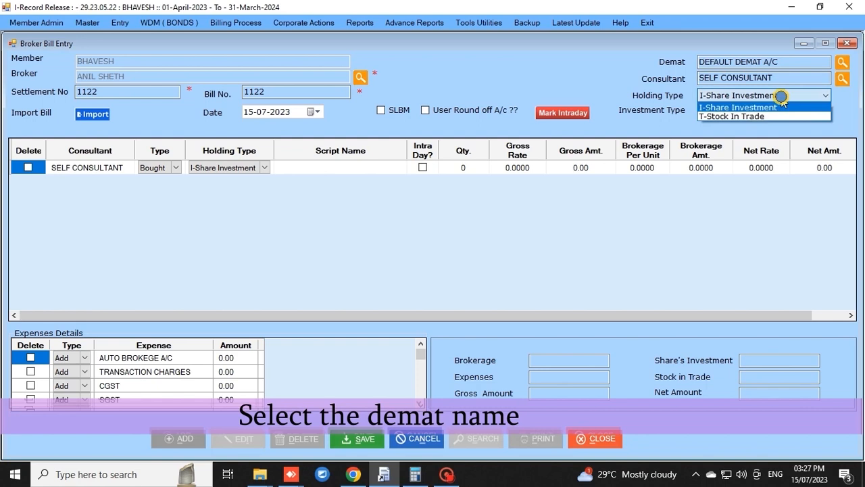
left_click(752, 108)
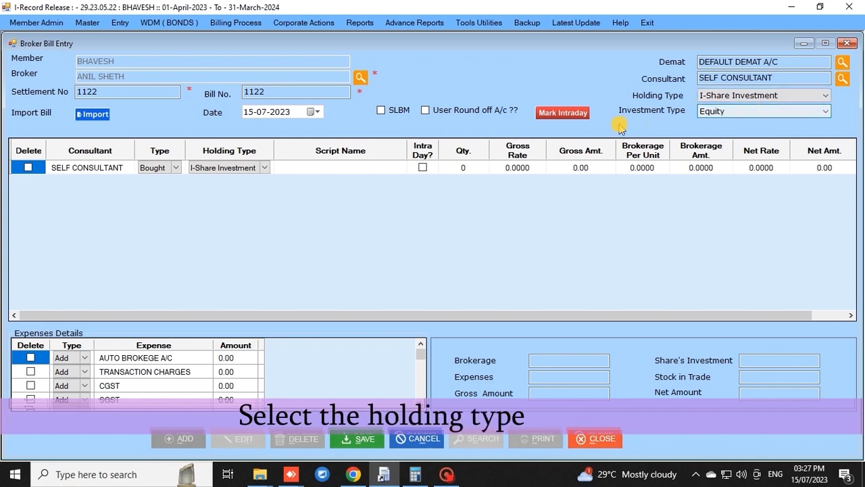
left_click(725, 117)
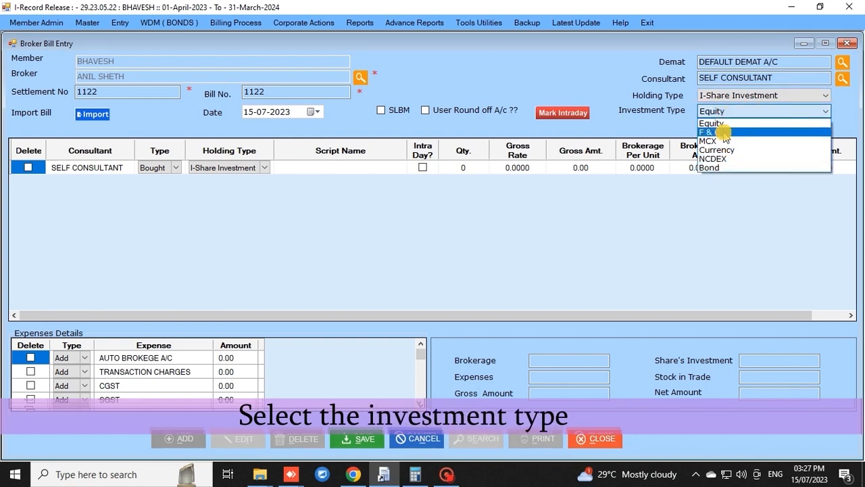
left_click(729, 112)
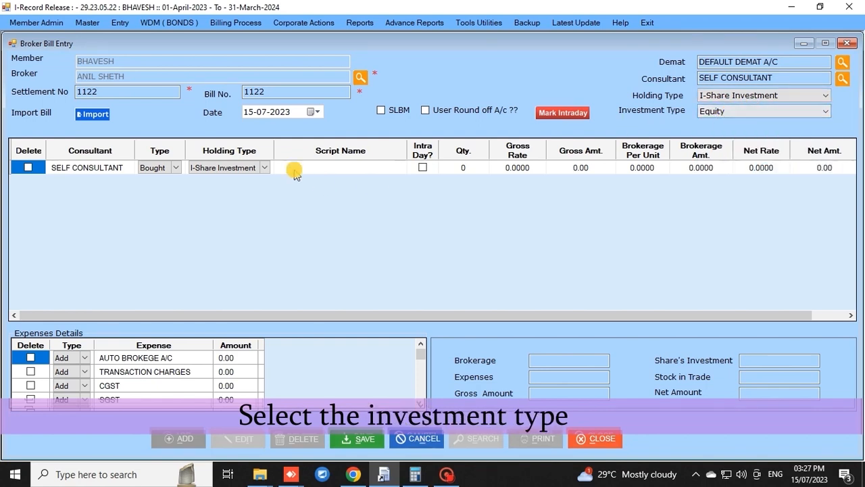
- Set the bill date to 06-07-2023
left_click(252, 116)
type("6")
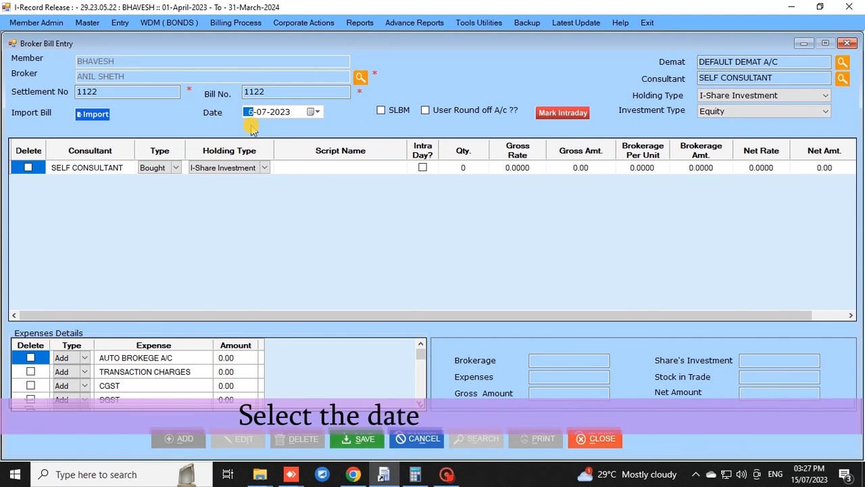
left_click(260, 114)
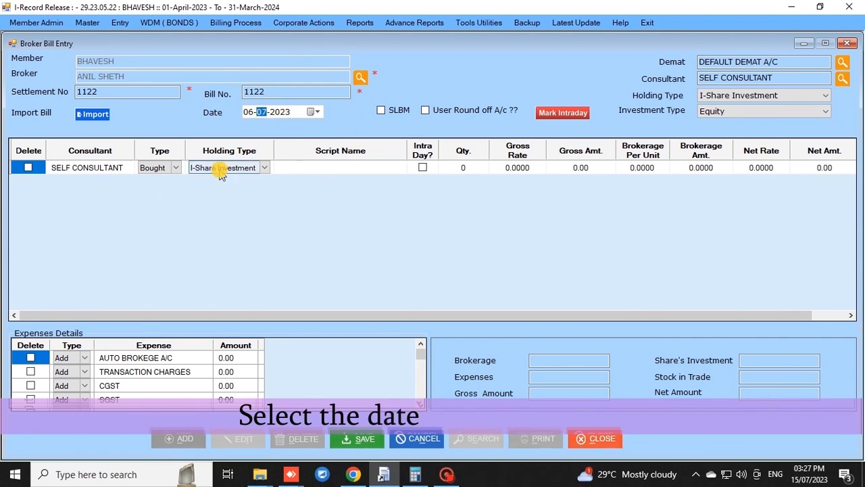
- Search the scripts for FAIR and choose FAIRCHEM ORGANICS LTD for the Bought row
left_click(300, 171)
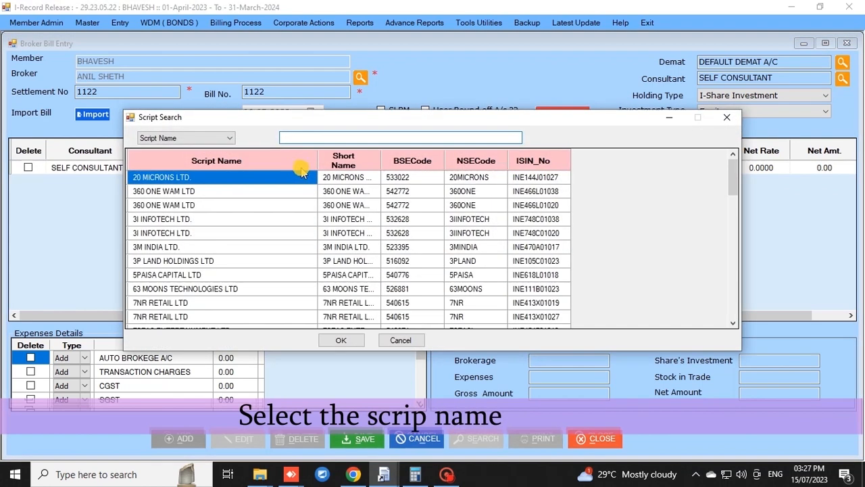
type("FAIR")
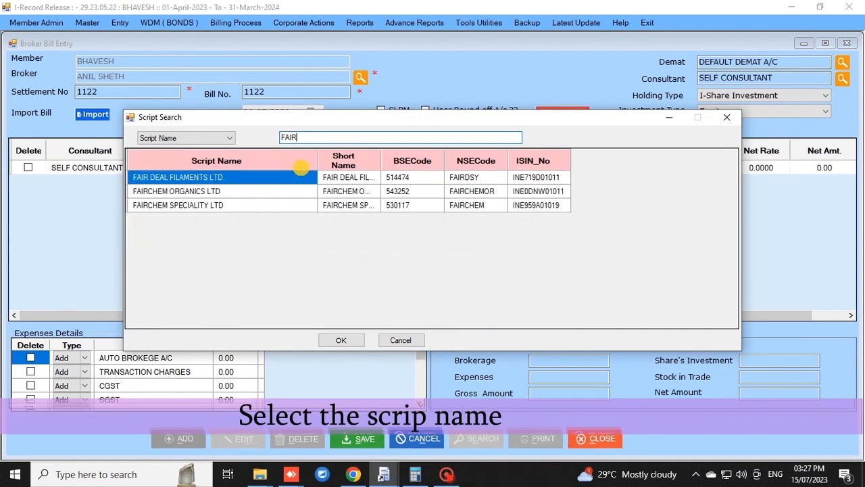
left_click(230, 193)
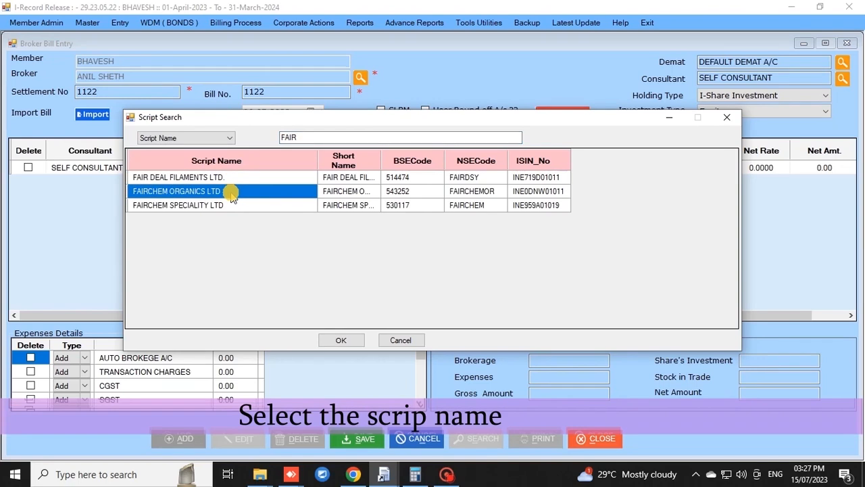
left_click(341, 340)
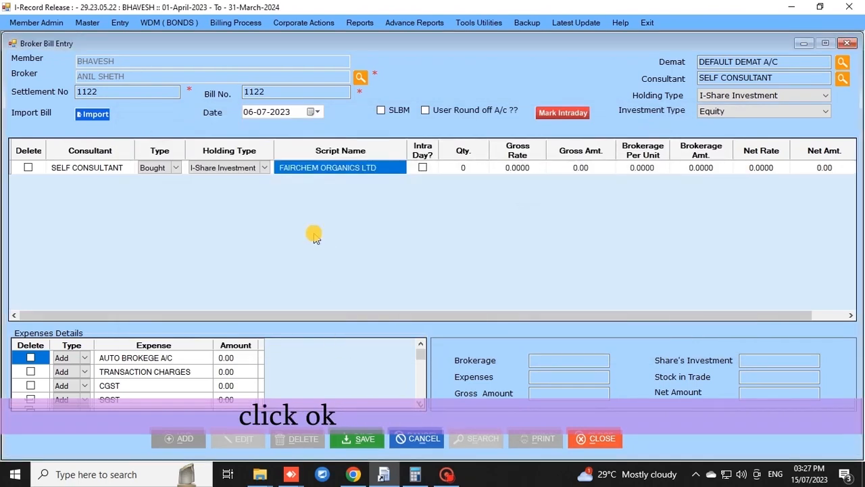
- Enter a quantity of 300 for the FAIRCHEM ORGANICS LTD purchase
left_click(463, 169)
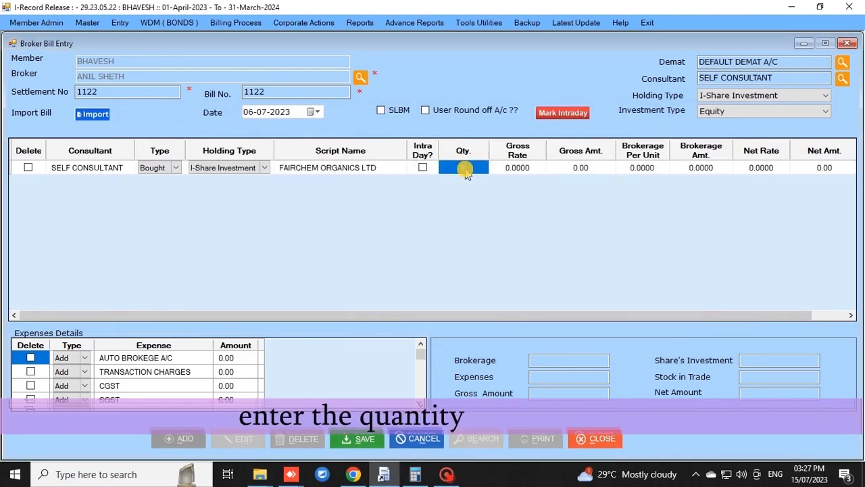
type("50")
key("Tab")
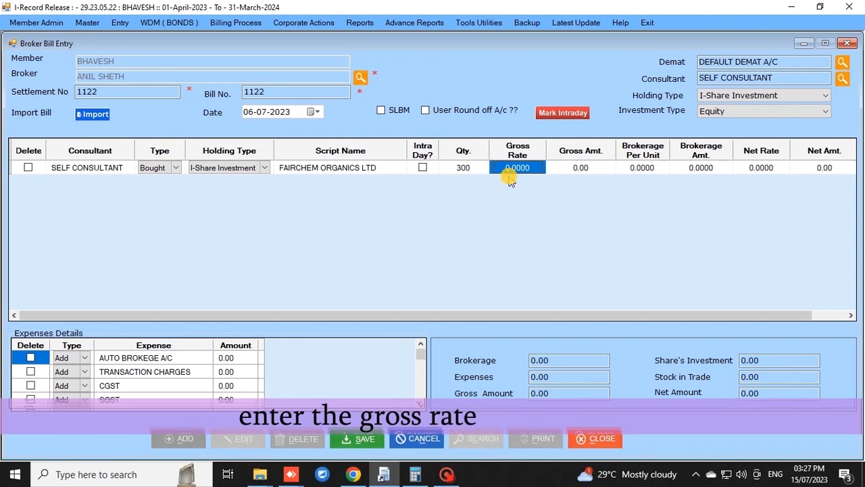
- Set the FAIRCHEM ORGANICS LTD purchase's gross rate to 1,098, save the broker bill and close it
type("1098")
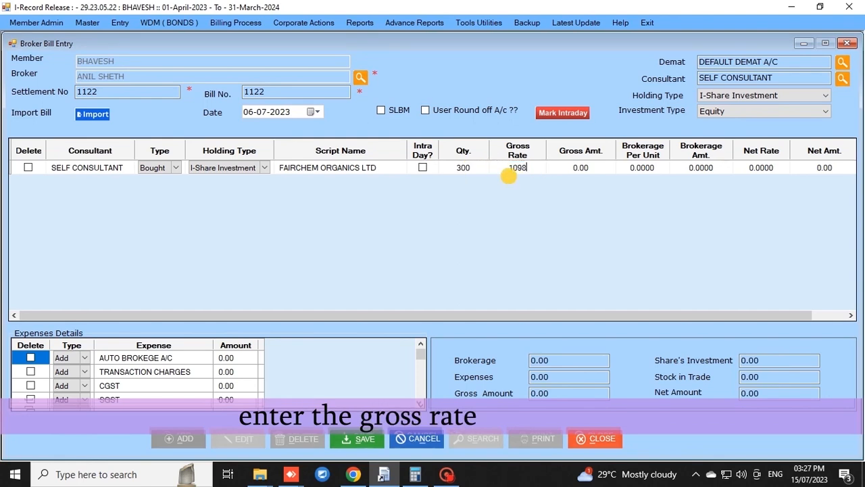
key("Tab")
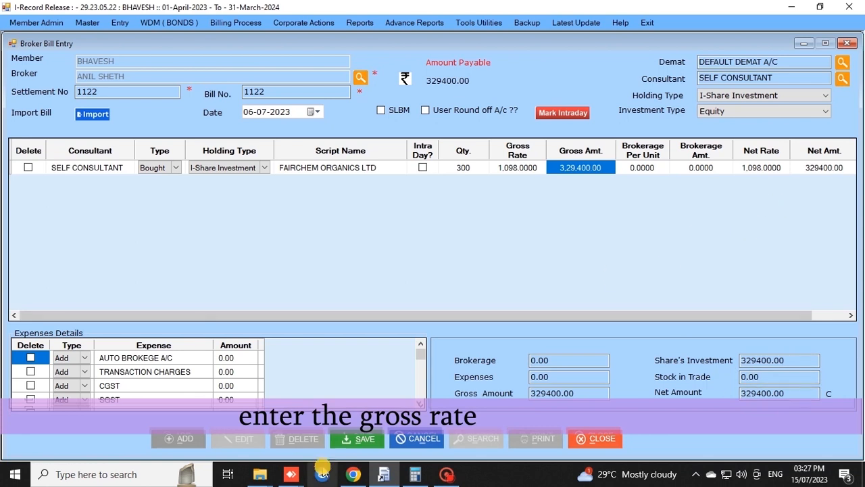
left_click(354, 439)
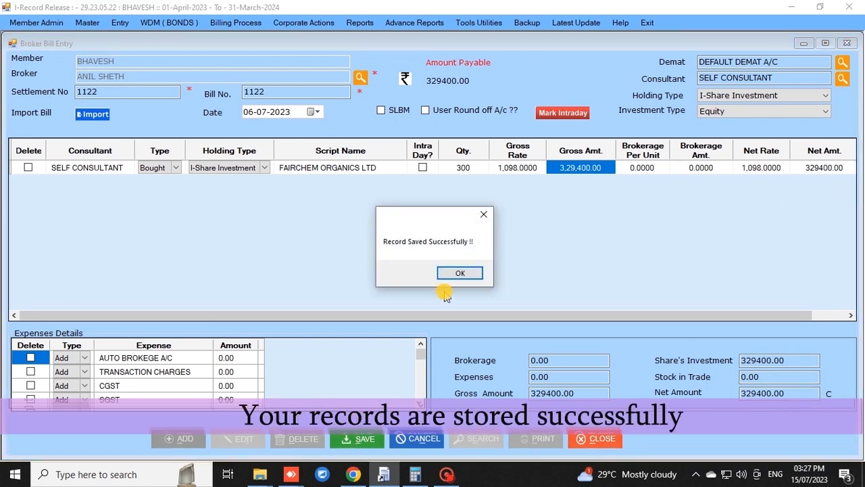
left_click(455, 273)
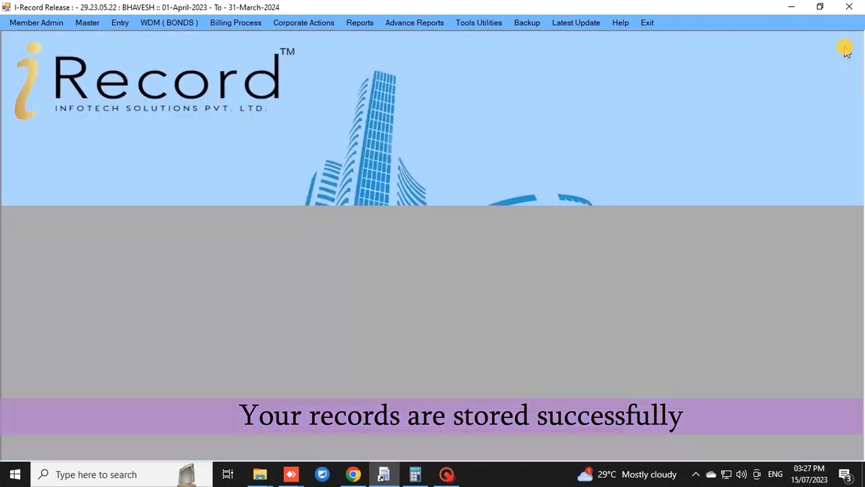
left_click(847, 43)
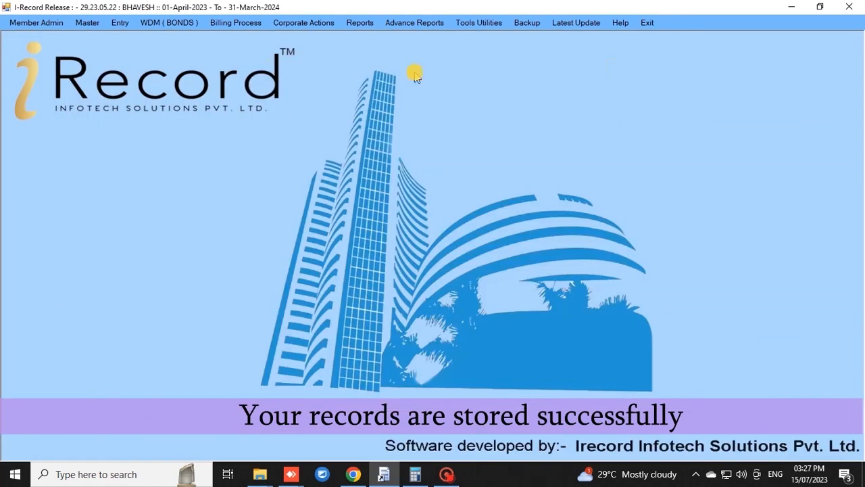
- Open the Single Receipt / Payment entry form and start a new record
left_click(120, 24)
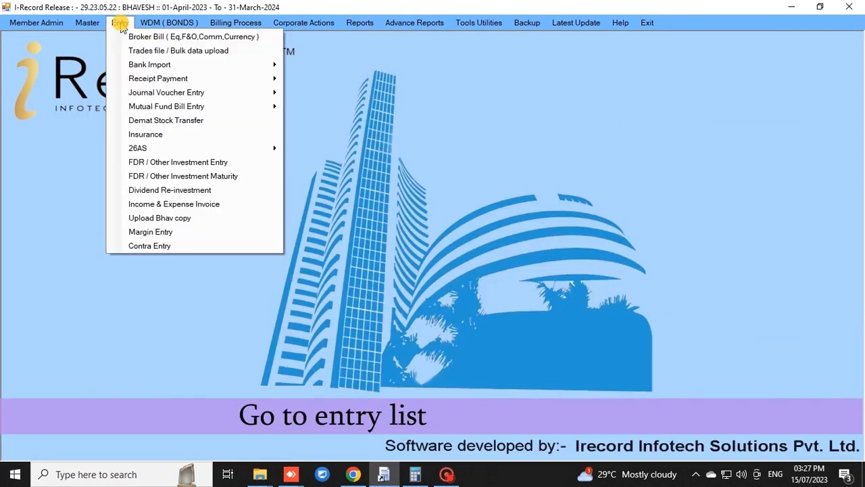
mouse_move(130, 78)
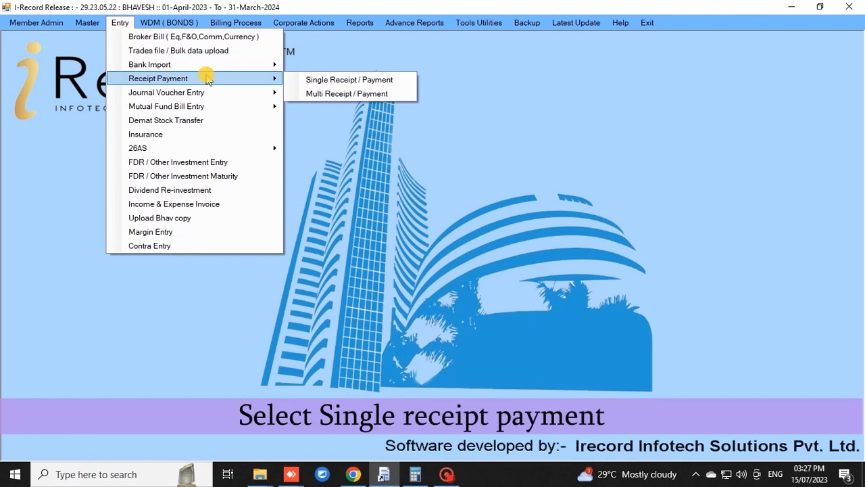
left_click(318, 81)
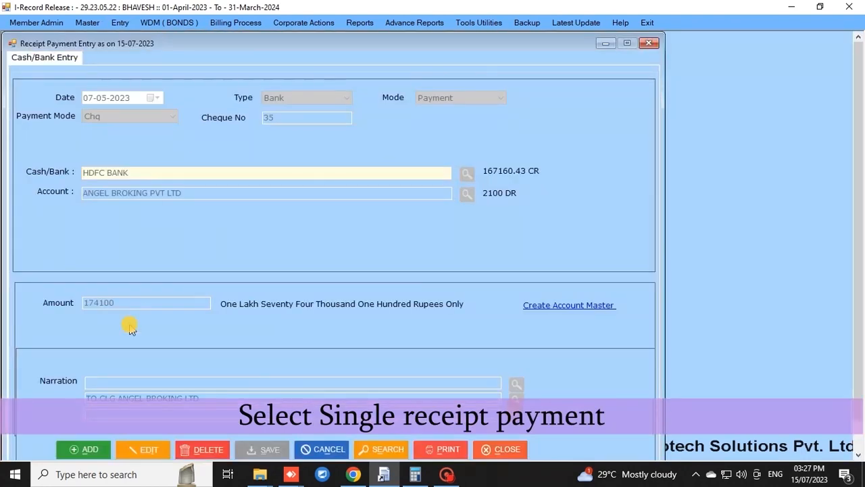
left_click(83, 449)
left_click(157, 98)
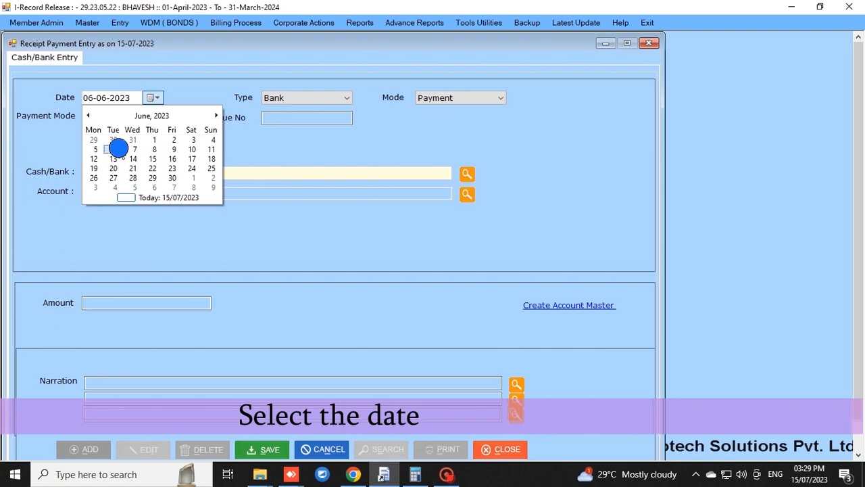
left_click(118, 144)
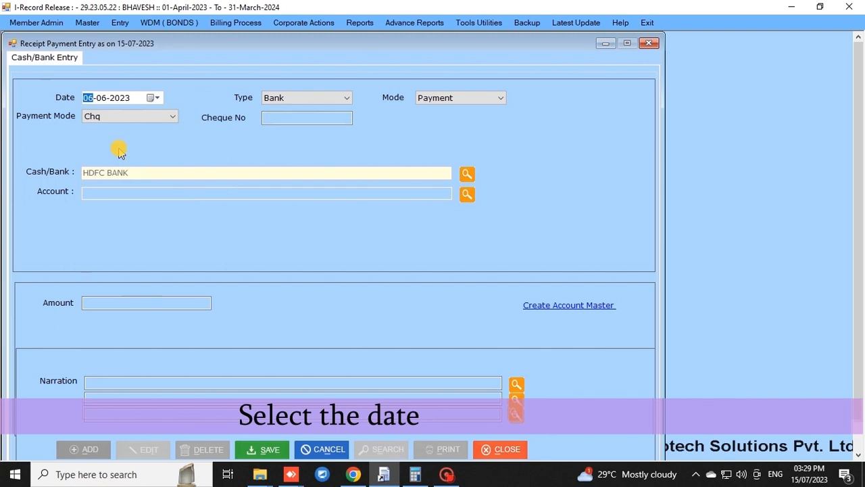
left_click(155, 98)
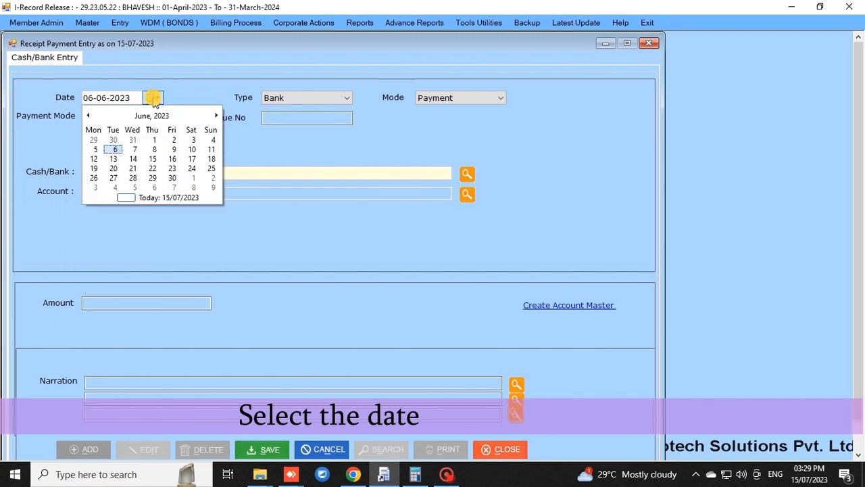
left_click(135, 150)
left_click(155, 97)
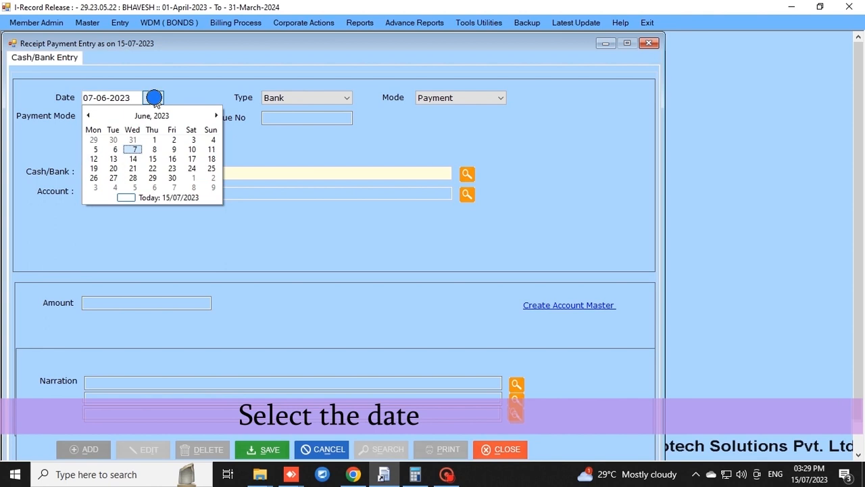
left_click(115, 150)
- Set the bank entry's date to 06-07-2023
left_click(154, 97)
left_click(214, 114)
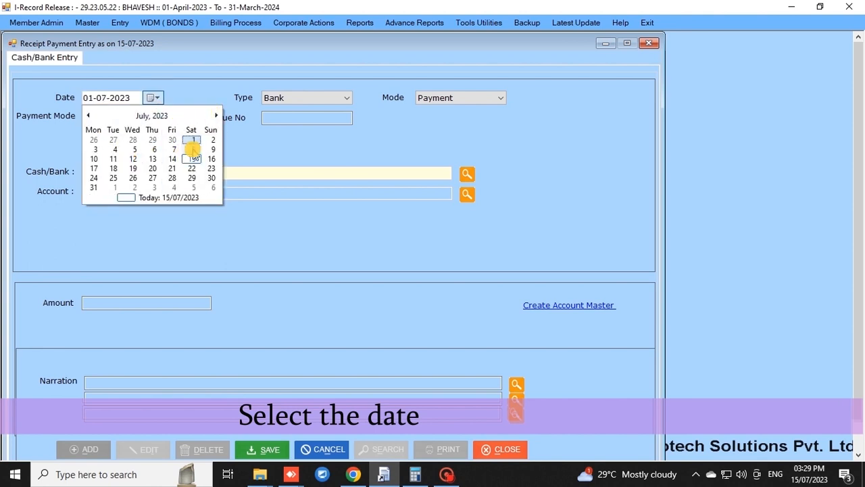
left_click(159, 151)
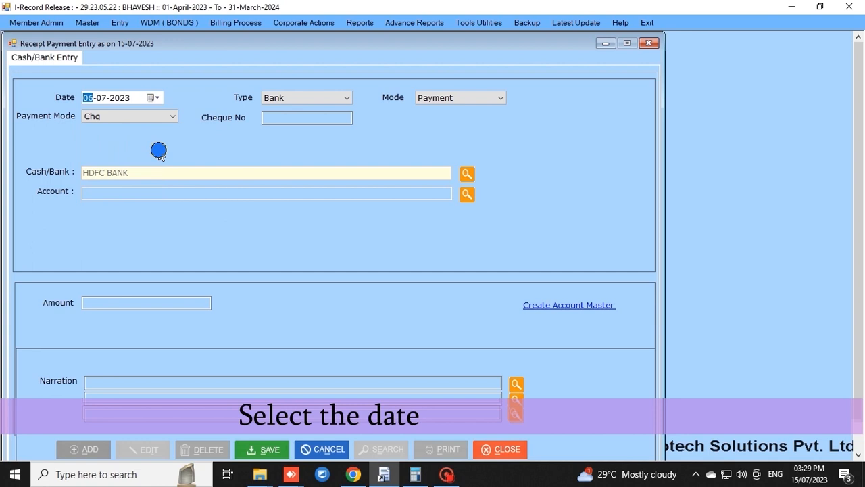
- Keep the entry's mode as Payment and choose Bank Transfer as its payment mode
left_click(438, 99)
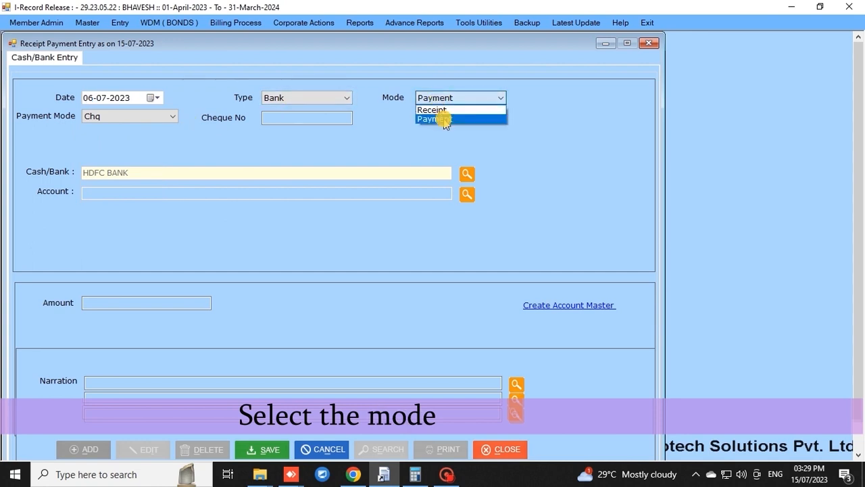
left_click(446, 120)
left_click(125, 116)
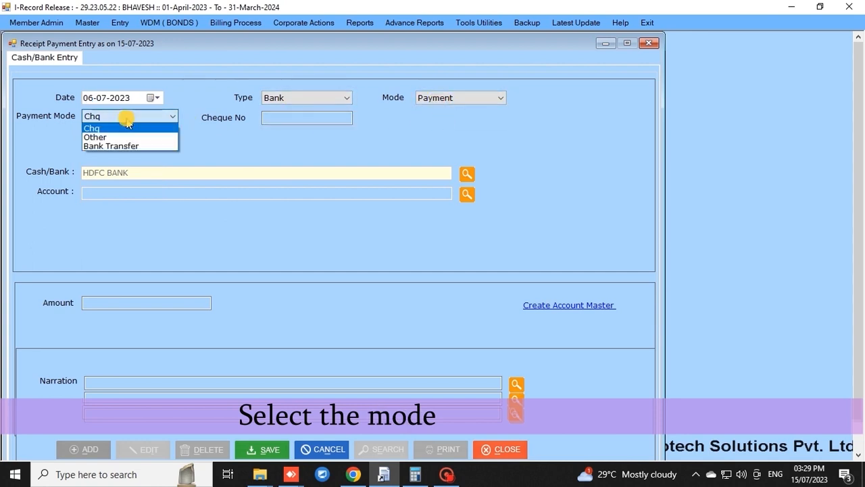
left_click(125, 147)
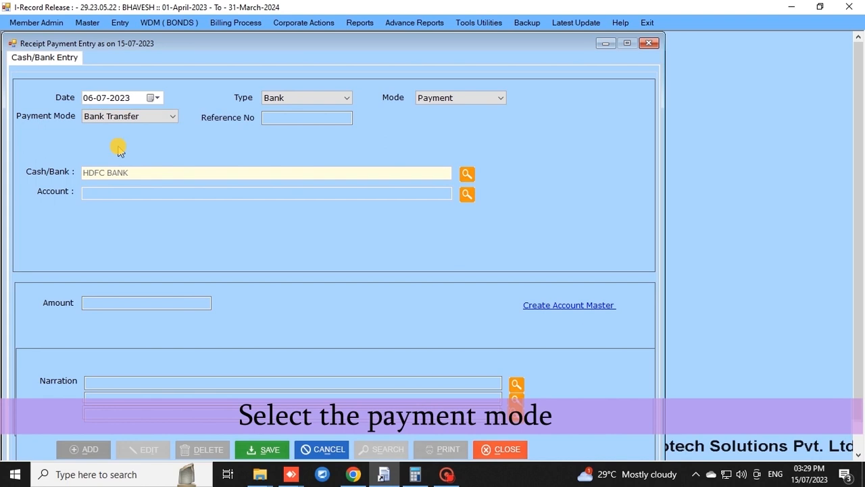
- Choose the selling member's broker account as the account for the HDFC BANK payment
left_click(467, 195)
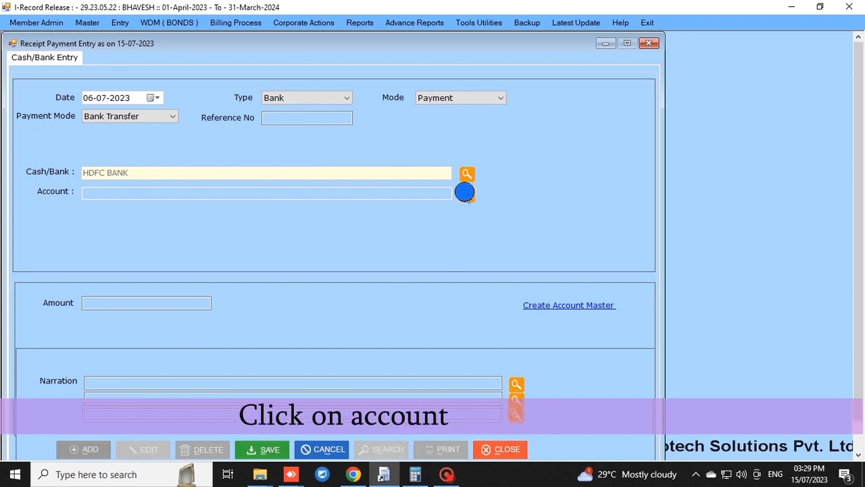
left_click(183, 192)
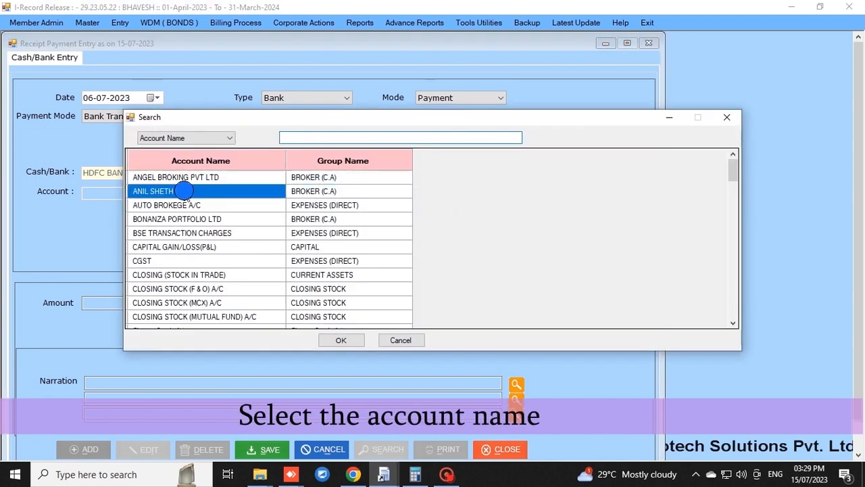
left_click(333, 340)
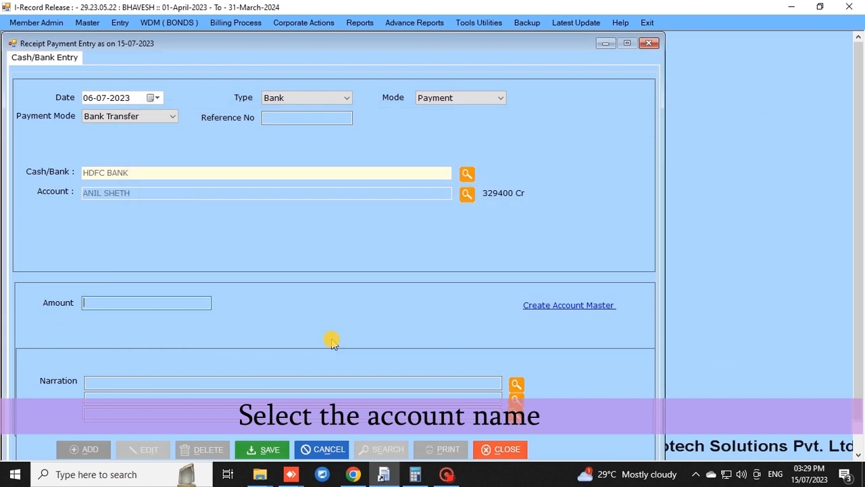
- Enter an amount of 329400 for the payment, save the record and close the entry form
type("3")
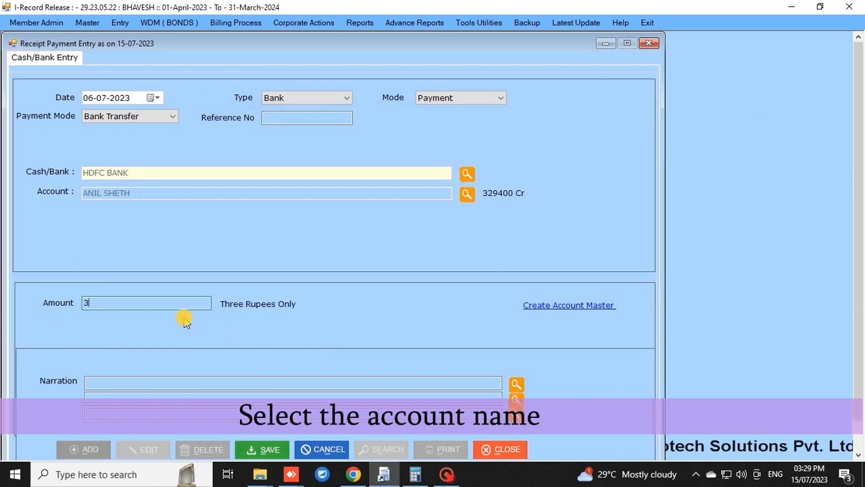
type("29400")
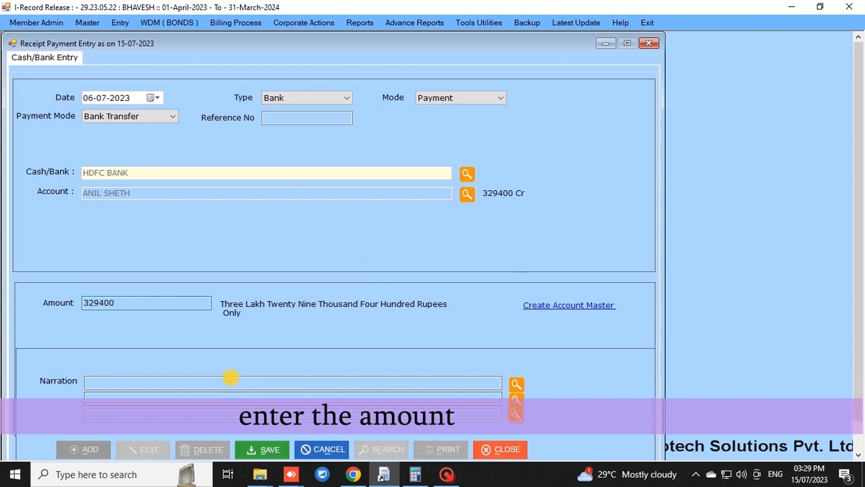
left_click(259, 450)
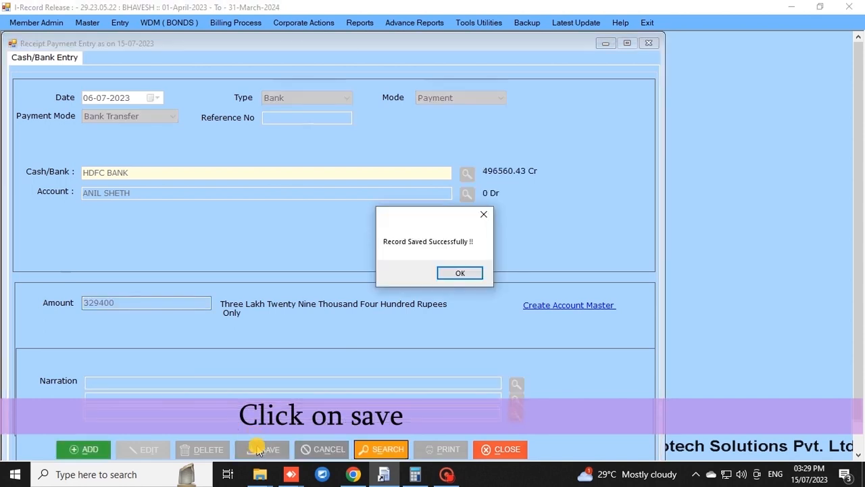
left_click(451, 274)
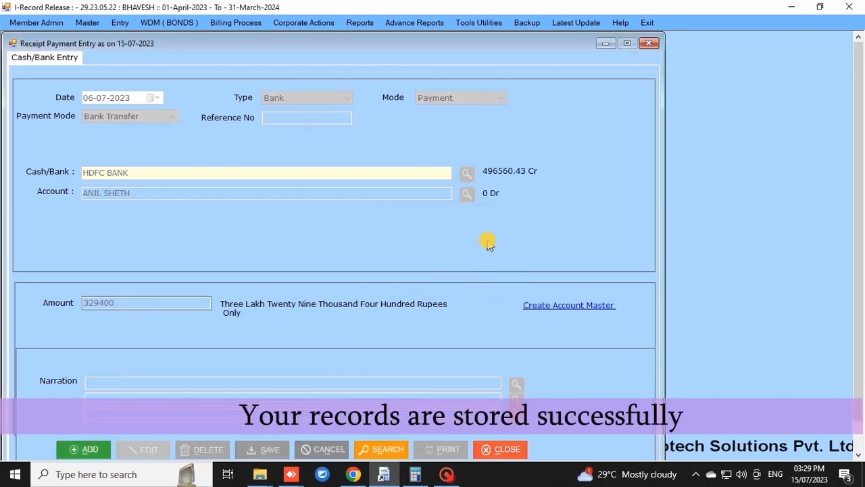
left_click(647, 44)
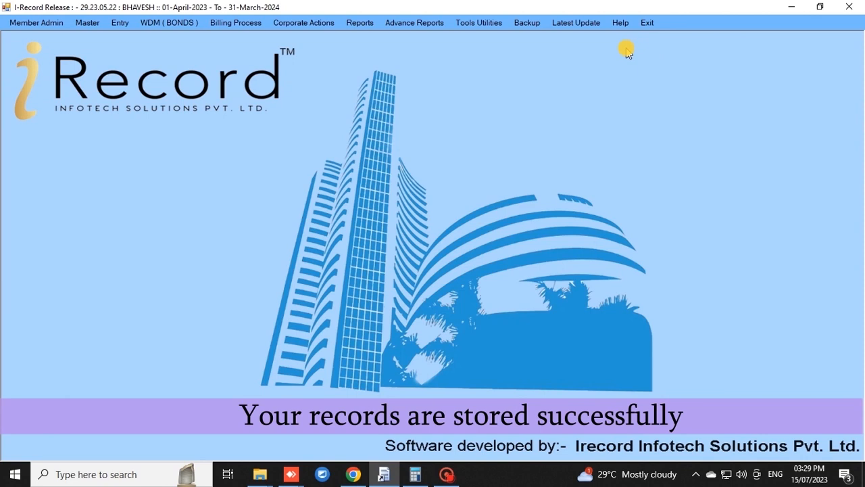
- Open the Account Ledger report and restrict it to the selling member's broker account
left_click(359, 28)
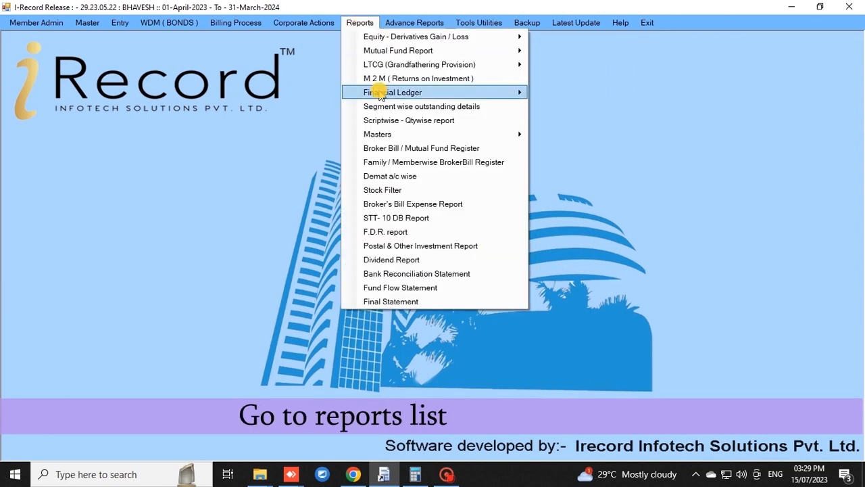
mouse_move(380, 95)
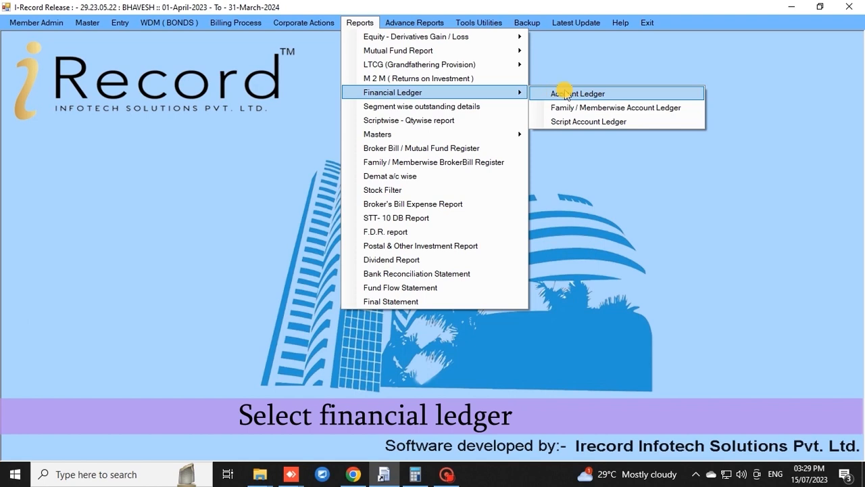
left_click(588, 95)
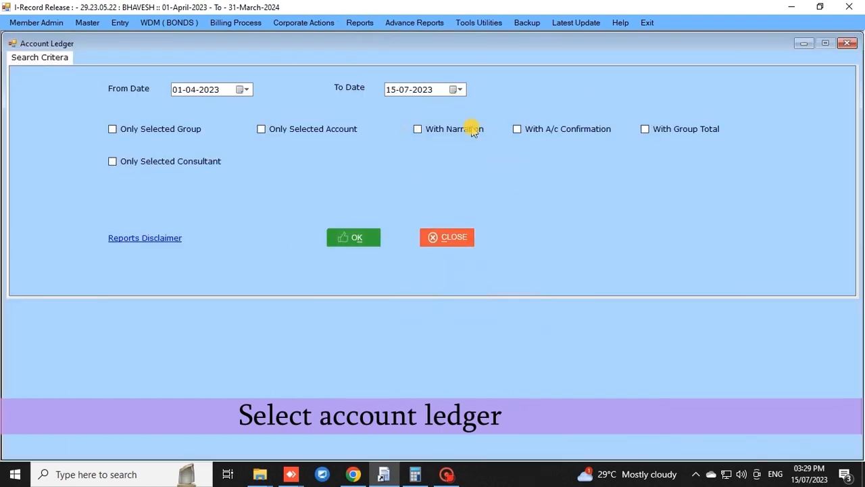
left_click(305, 130)
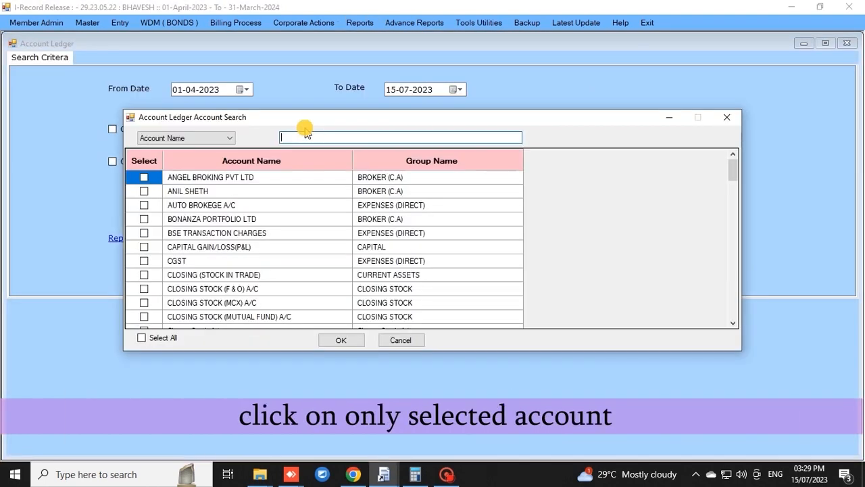
type("ANI")
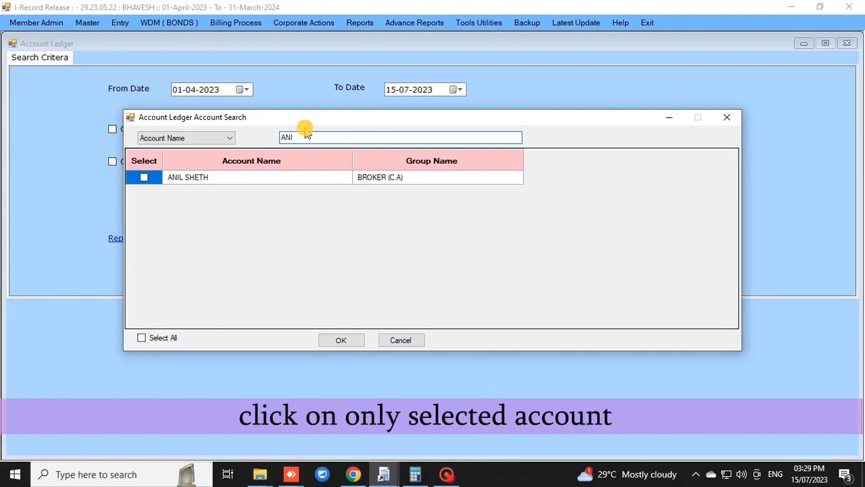
left_click(162, 338)
left_click(338, 340)
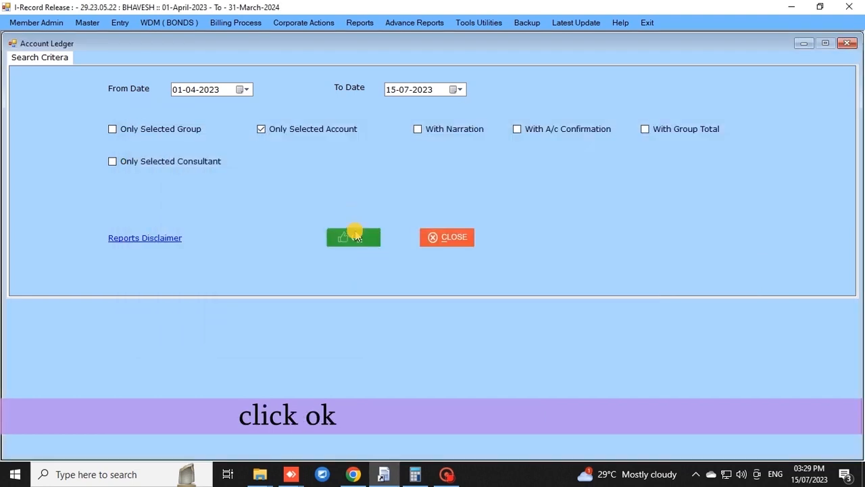
- Run the ledger, examine the share transaction credit, the bank payment debit and the balance, and close the report
left_click(123, 83)
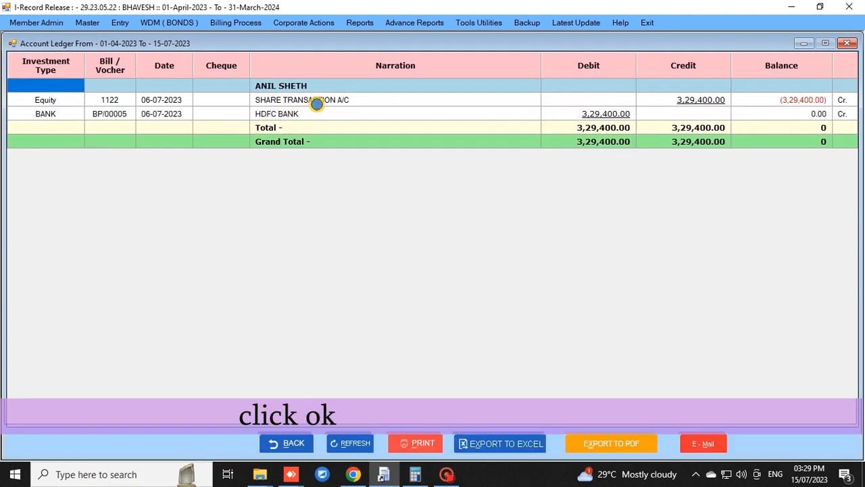
left_click(315, 102)
left_click(662, 101)
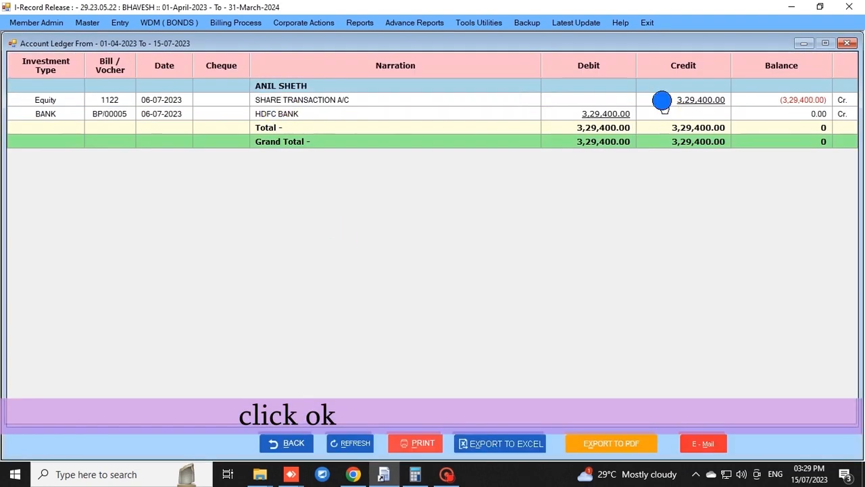
left_click(571, 115)
left_click(810, 128)
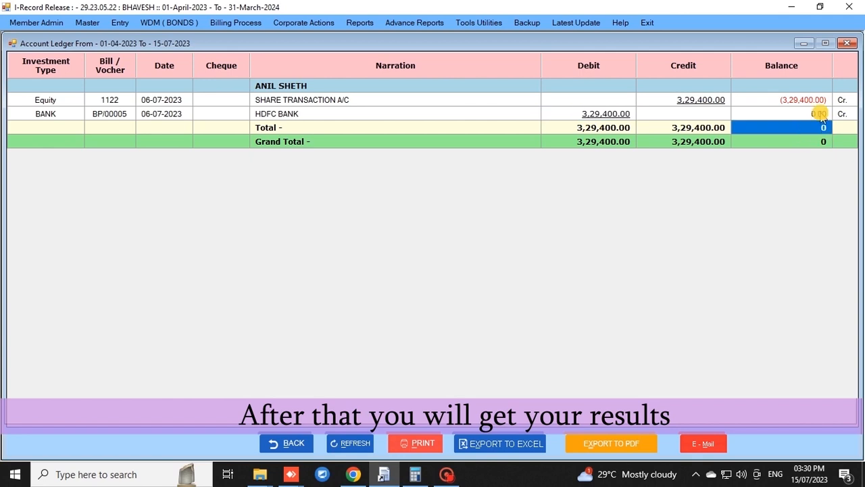
left_click(847, 43)
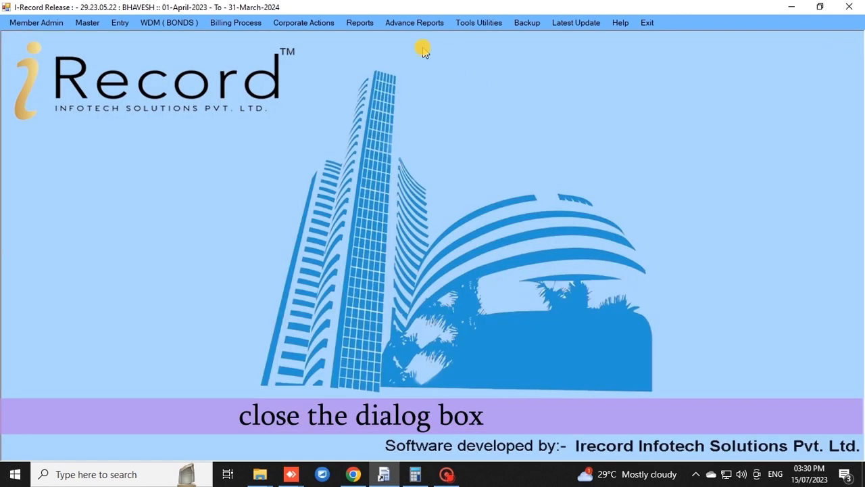
- Open the equity ST, LT, Speculation gain/loss report and restrict it to the FAIRCHEM ORGANICS LTD script
left_click(360, 22)
mouse_move(441, 41)
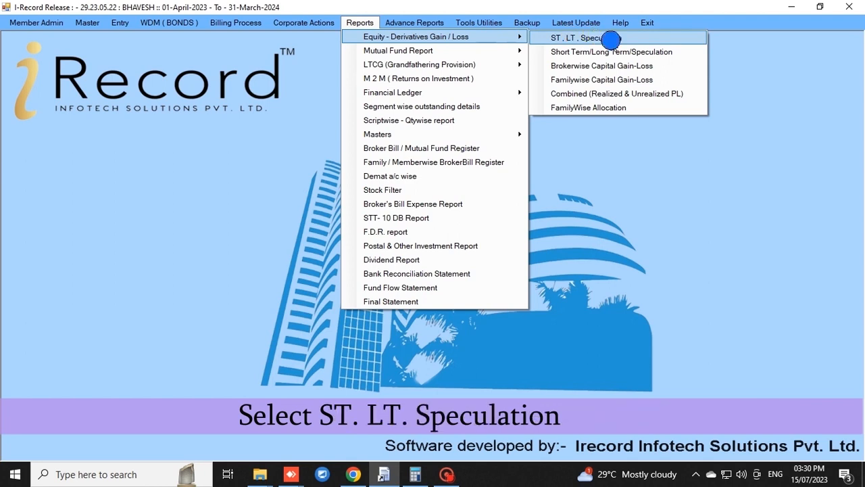
left_click(608, 38)
left_click(358, 130)
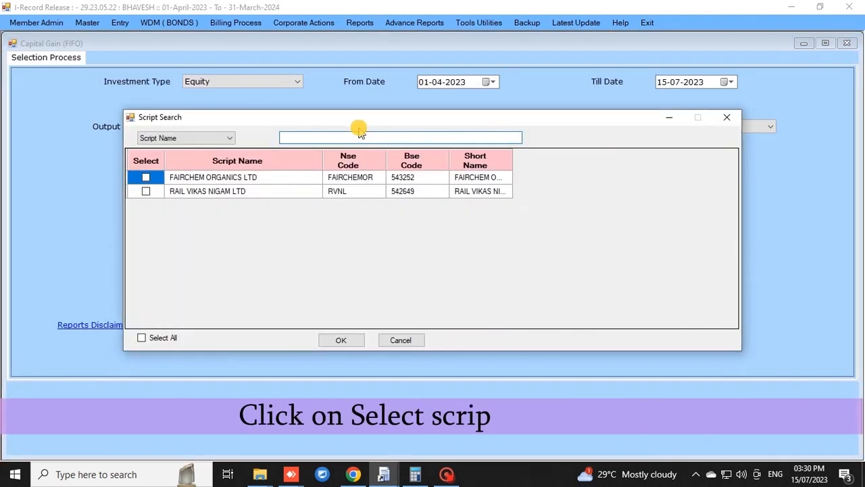
type("FA")
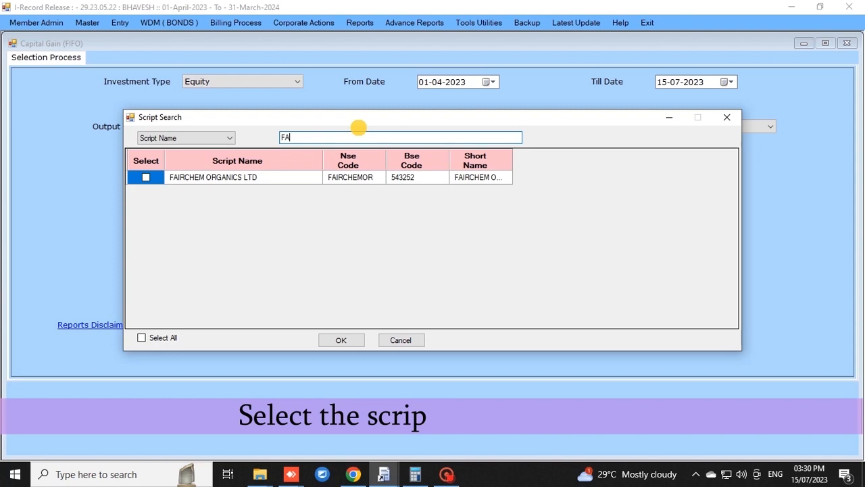
left_click(337, 340)
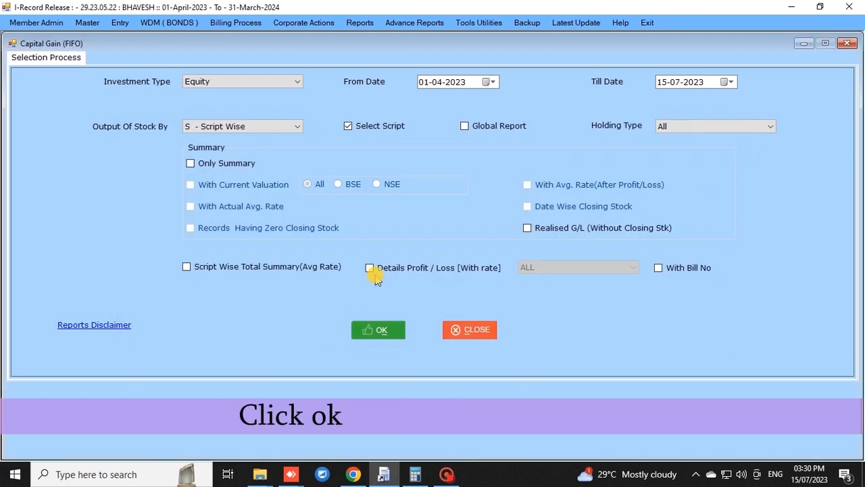
- Run the report with Details Profit / Loss [With rate] enabled and examine the purchase date, rate and amount
left_click(369, 269)
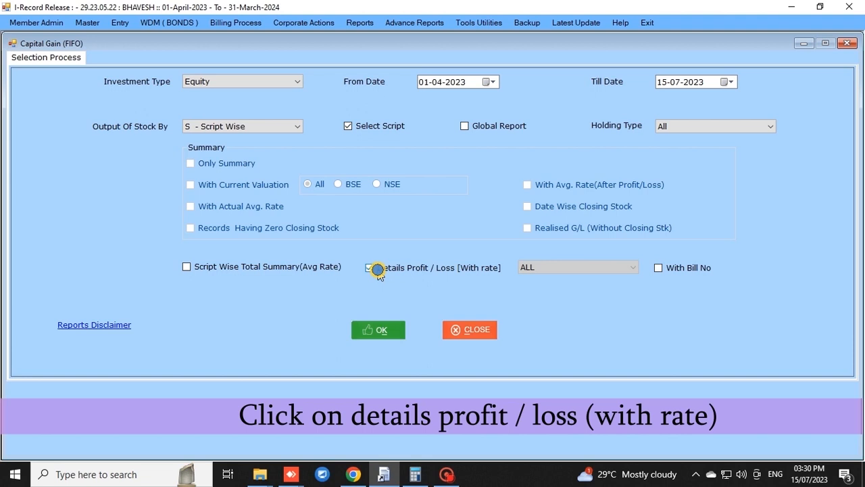
left_click(384, 331)
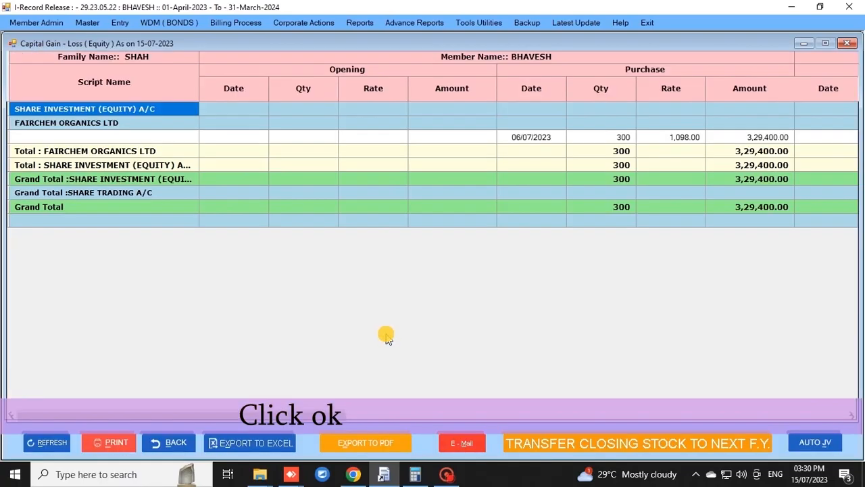
left_click(531, 137)
left_click(670, 138)
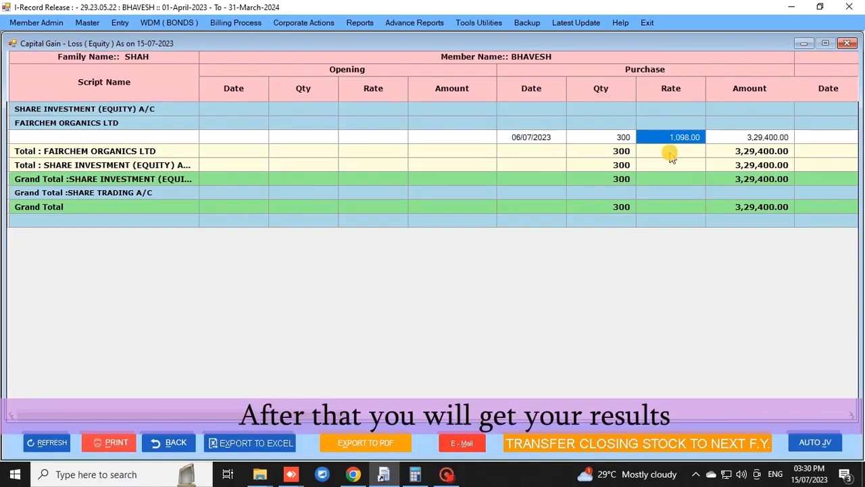
left_click(750, 137)
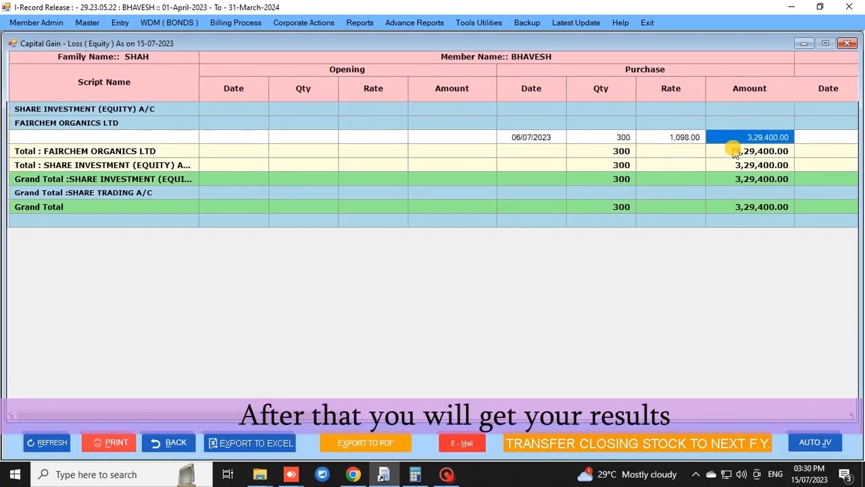